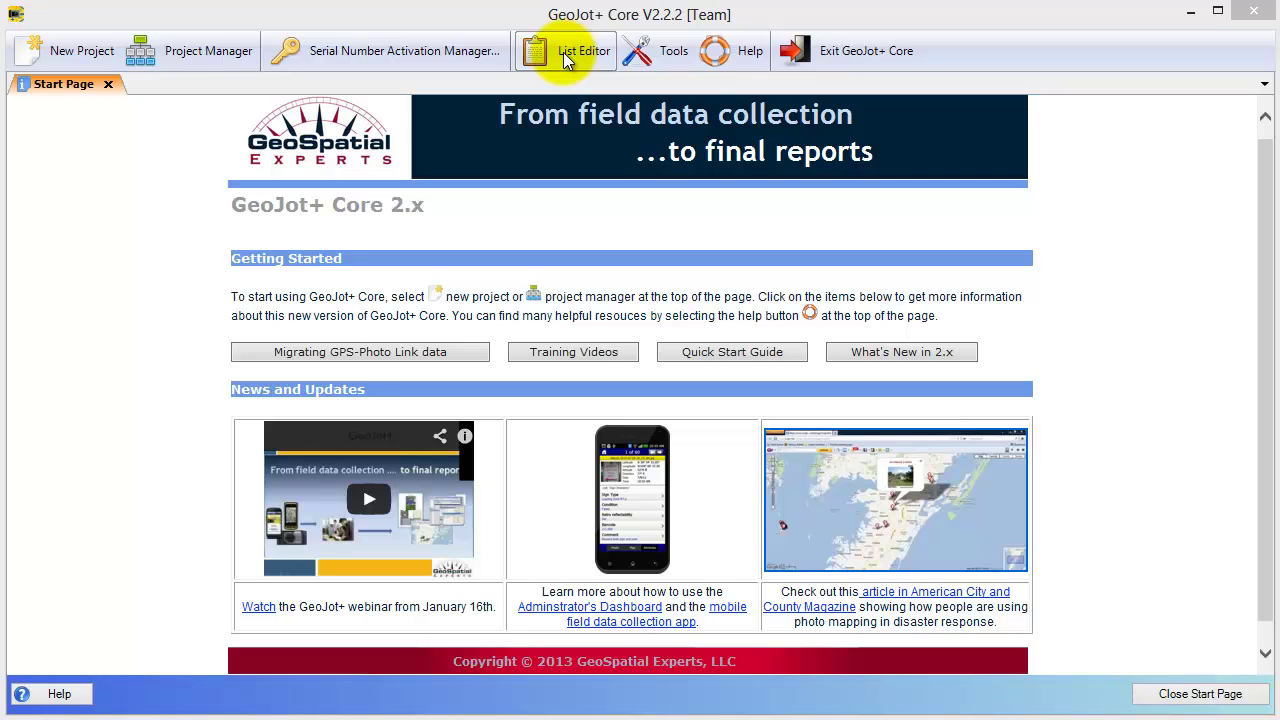
Step: Create a new project named 'Street Signs' using the [Default] template
left_click(82, 58)
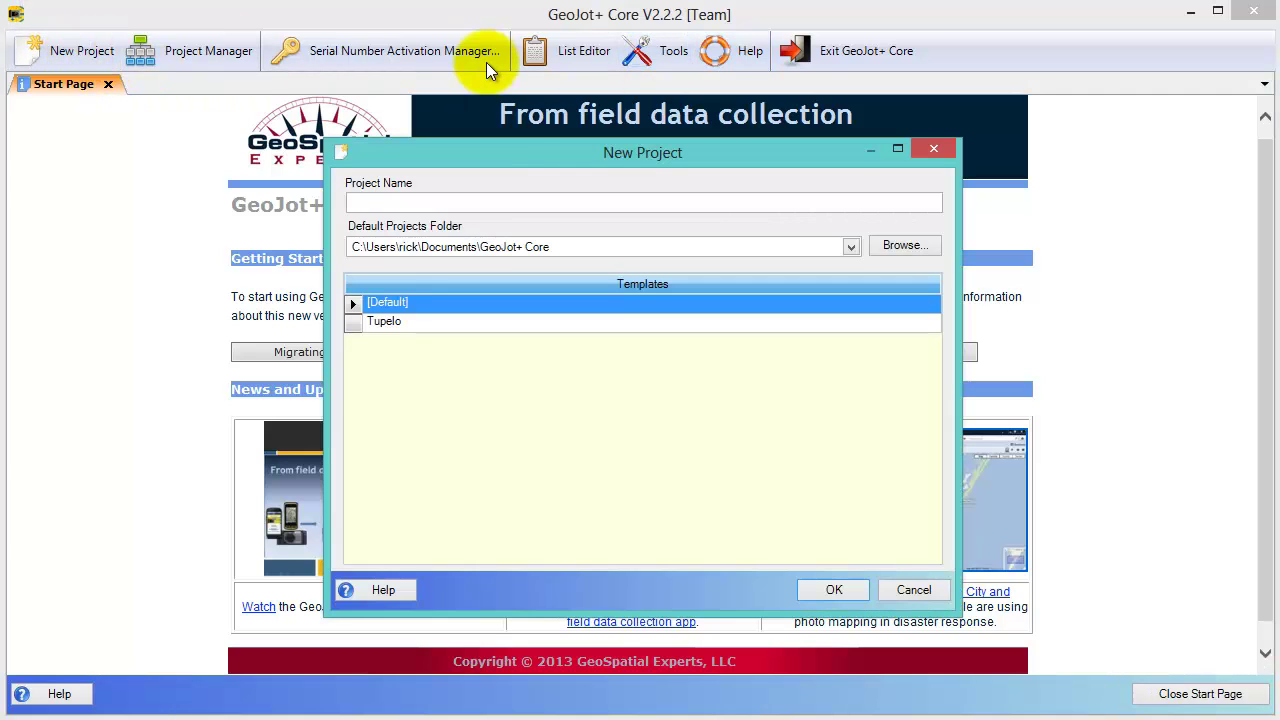
left_click(483, 200)
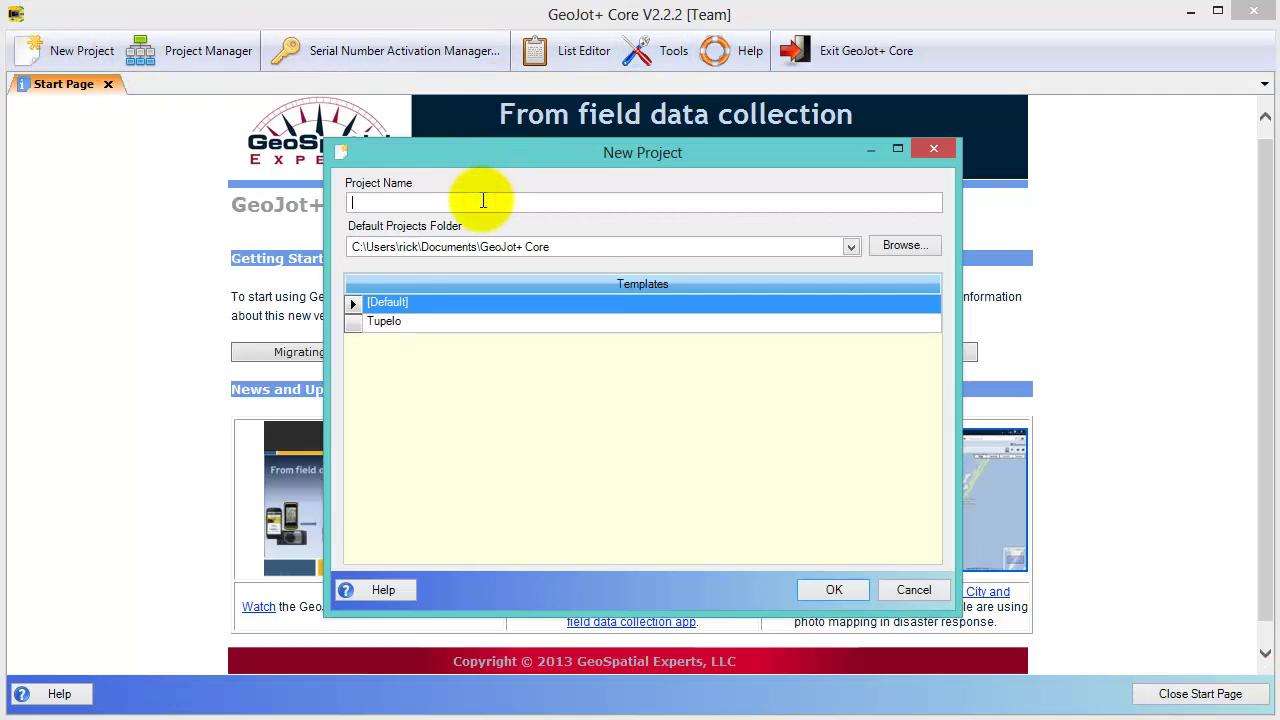
type("Street Signs")
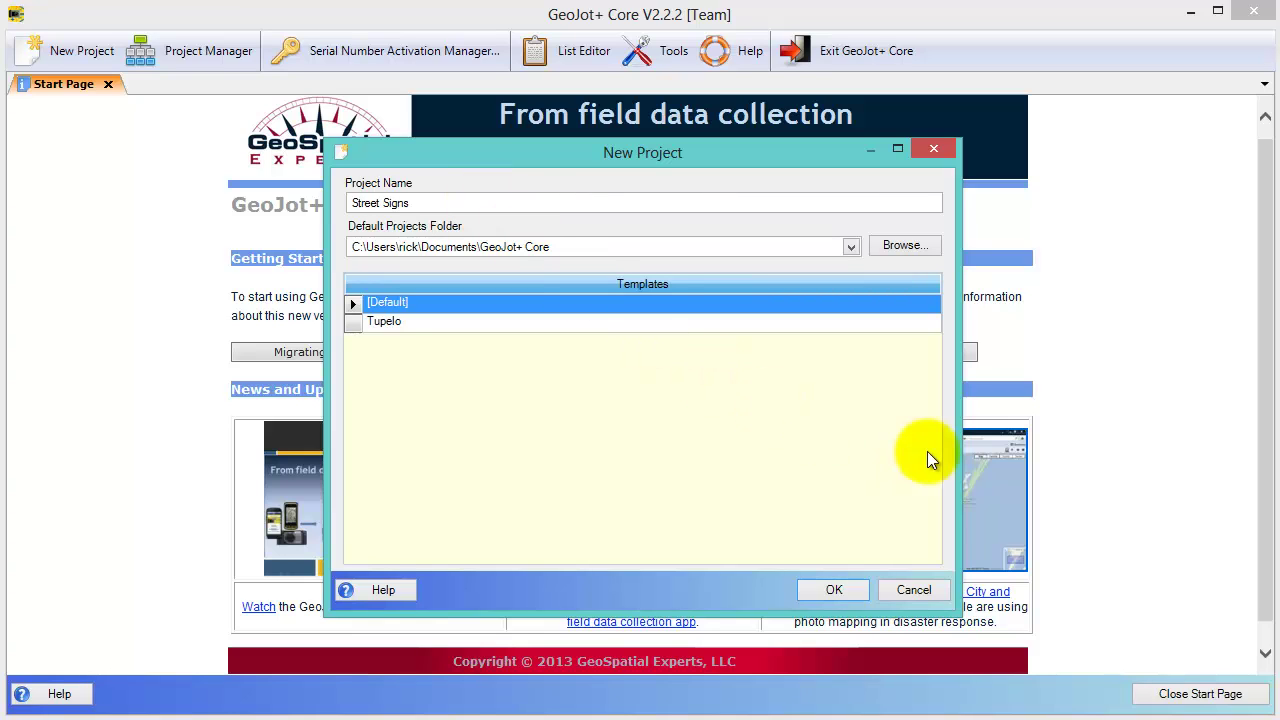
left_click(864, 590)
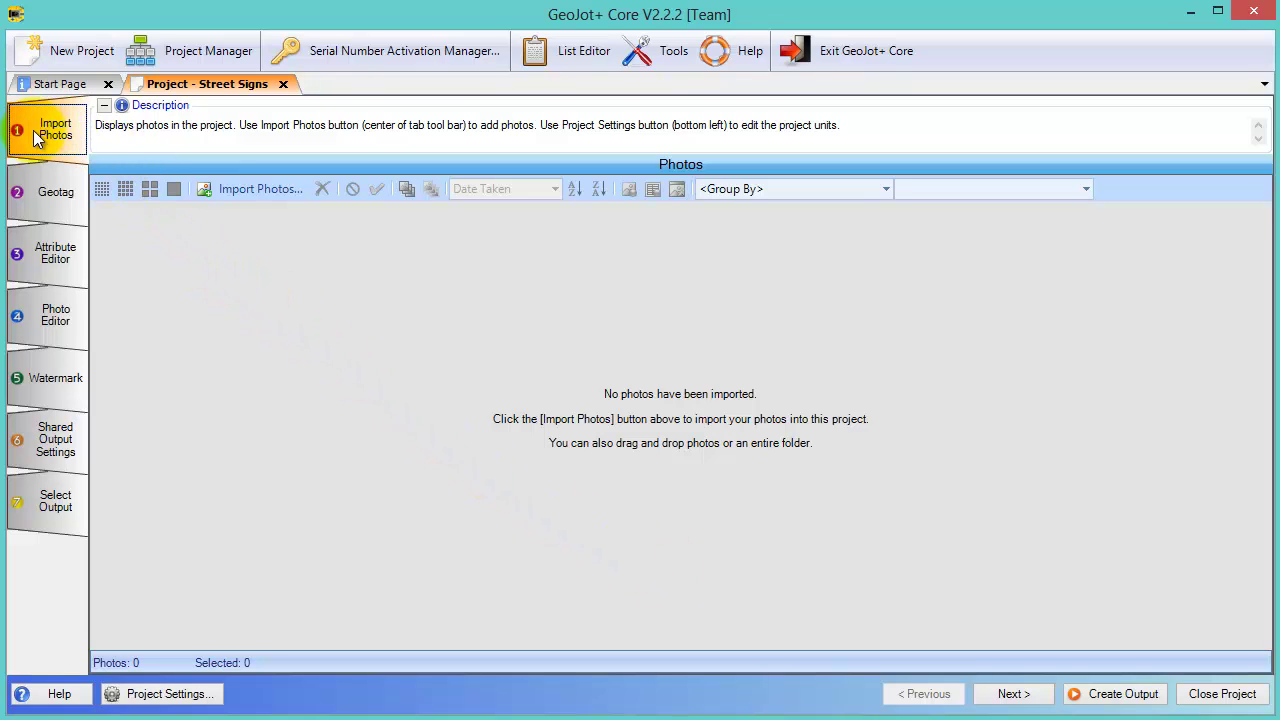
Step: Import all 11 photos from the Street Signs folder using Check All in Folder
left_click(263, 192)
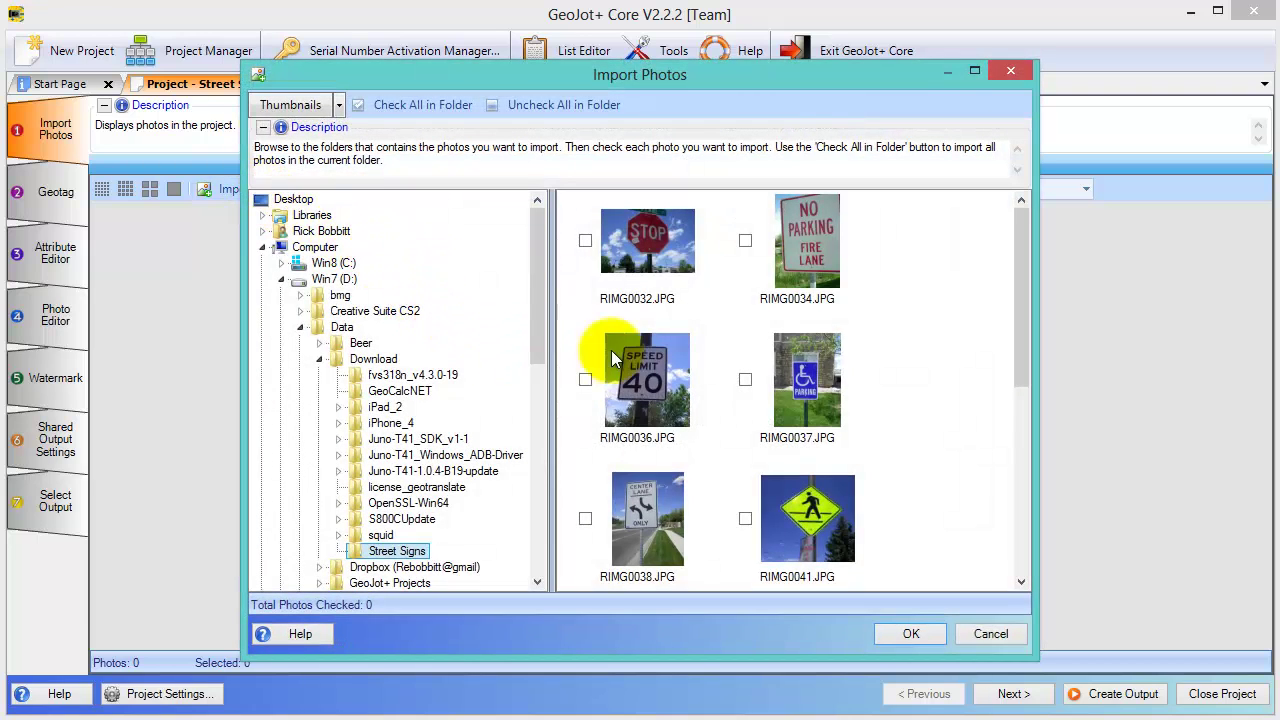
left_click(585, 240)
left_click(745, 240)
left_click(745, 379)
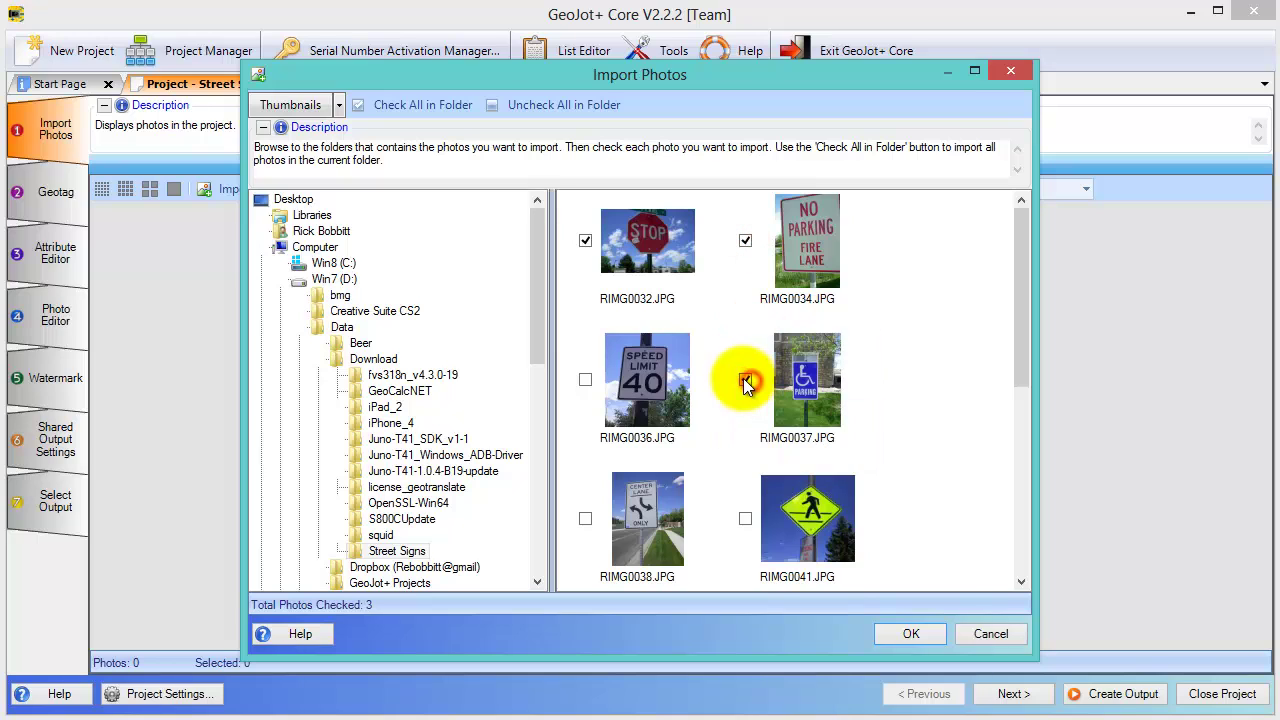
left_click(434, 107)
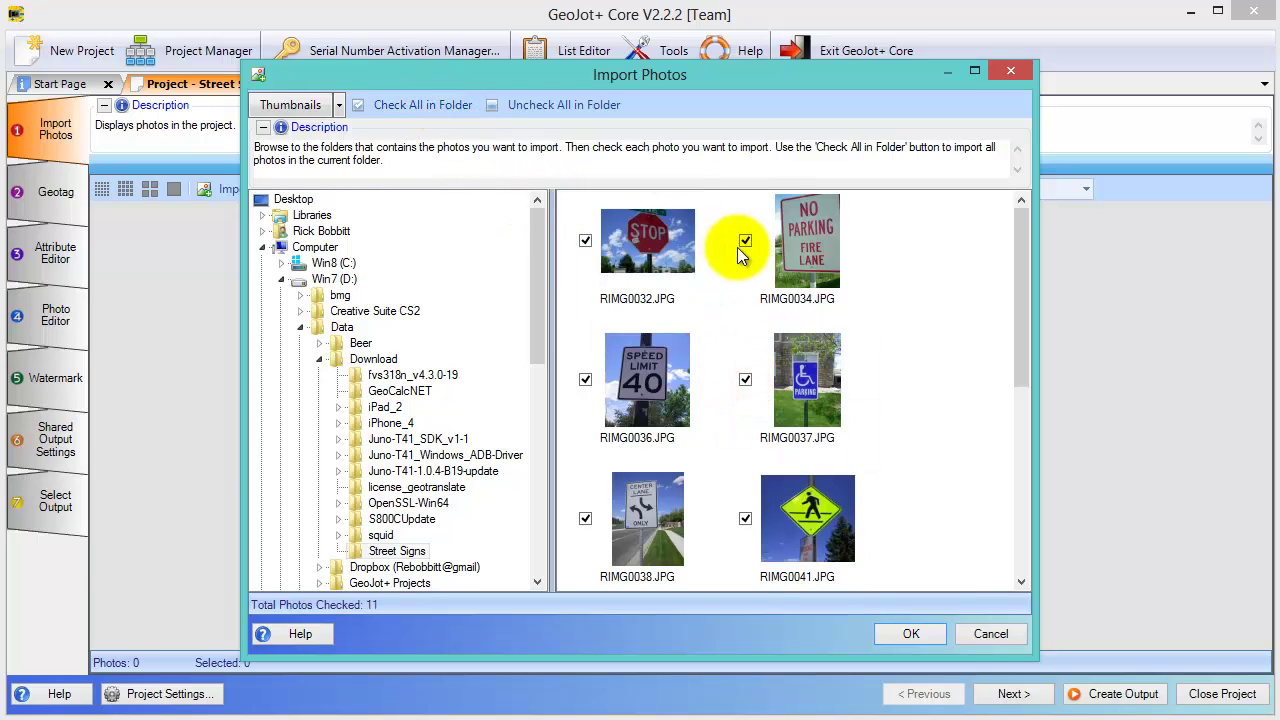
left_click(921, 636)
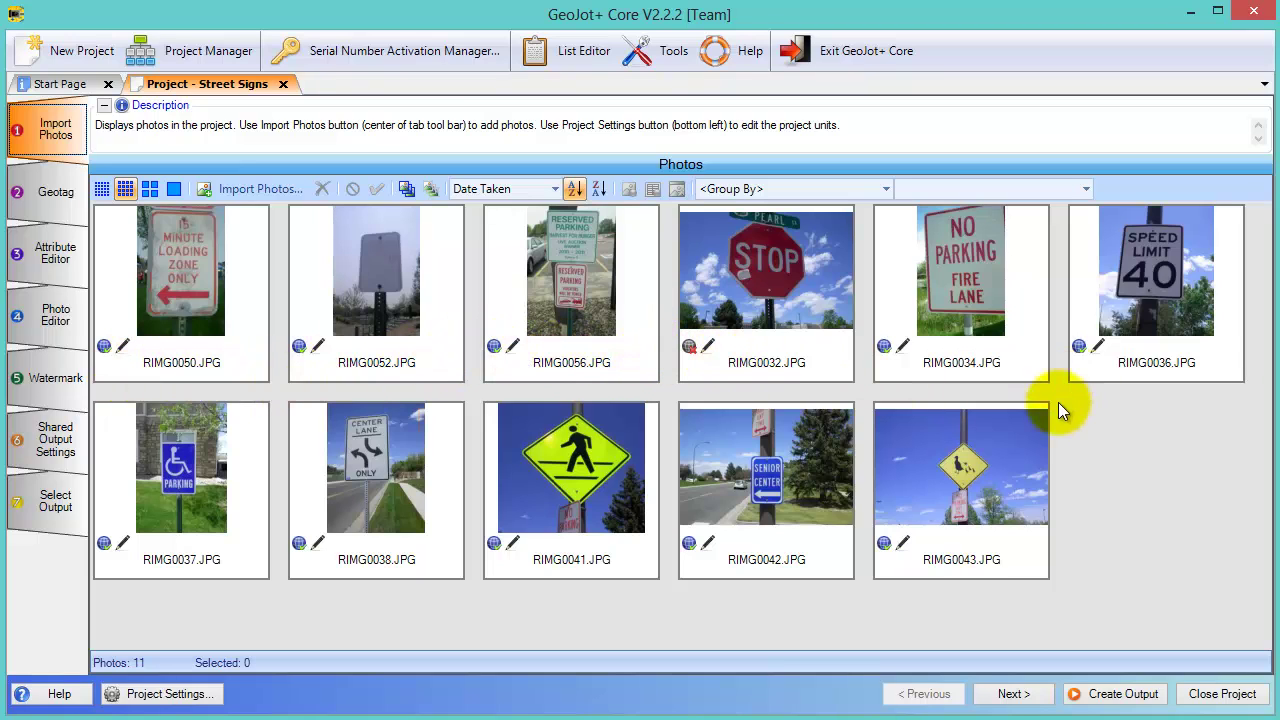
Step: Review the Geotag summary, then move to the Attribute Editor step
left_click(49, 196)
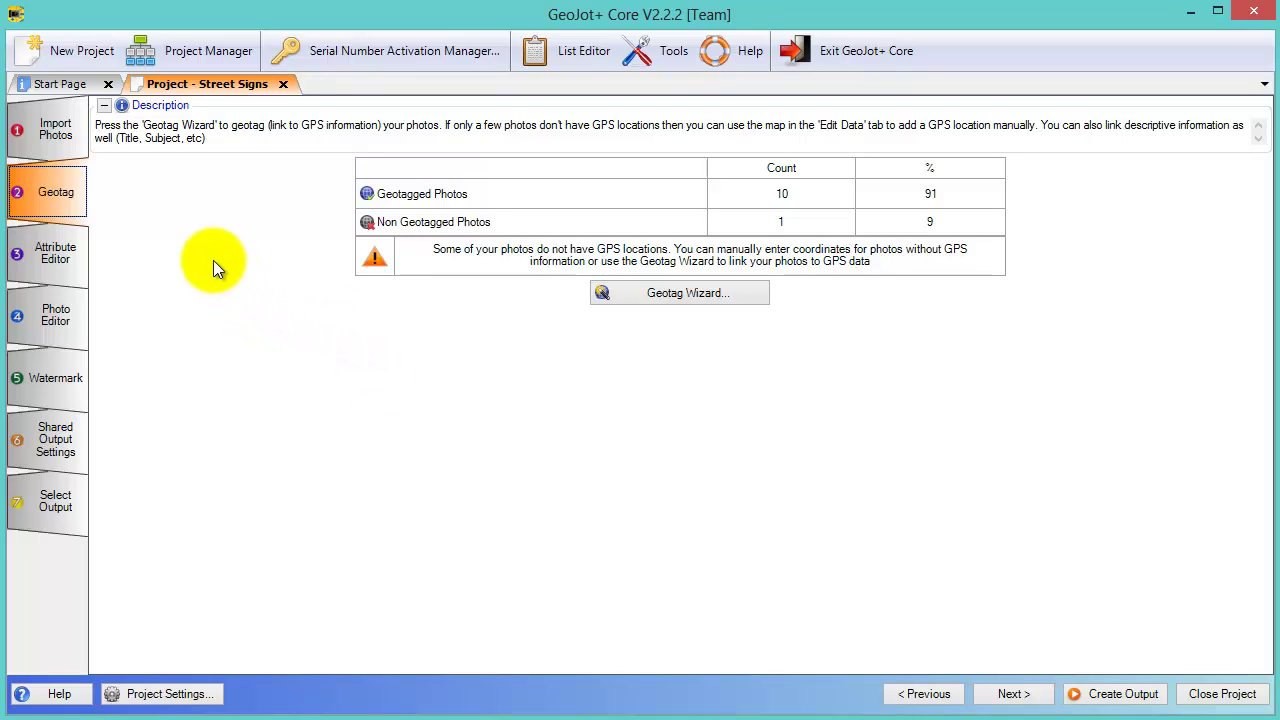
left_click(53, 254)
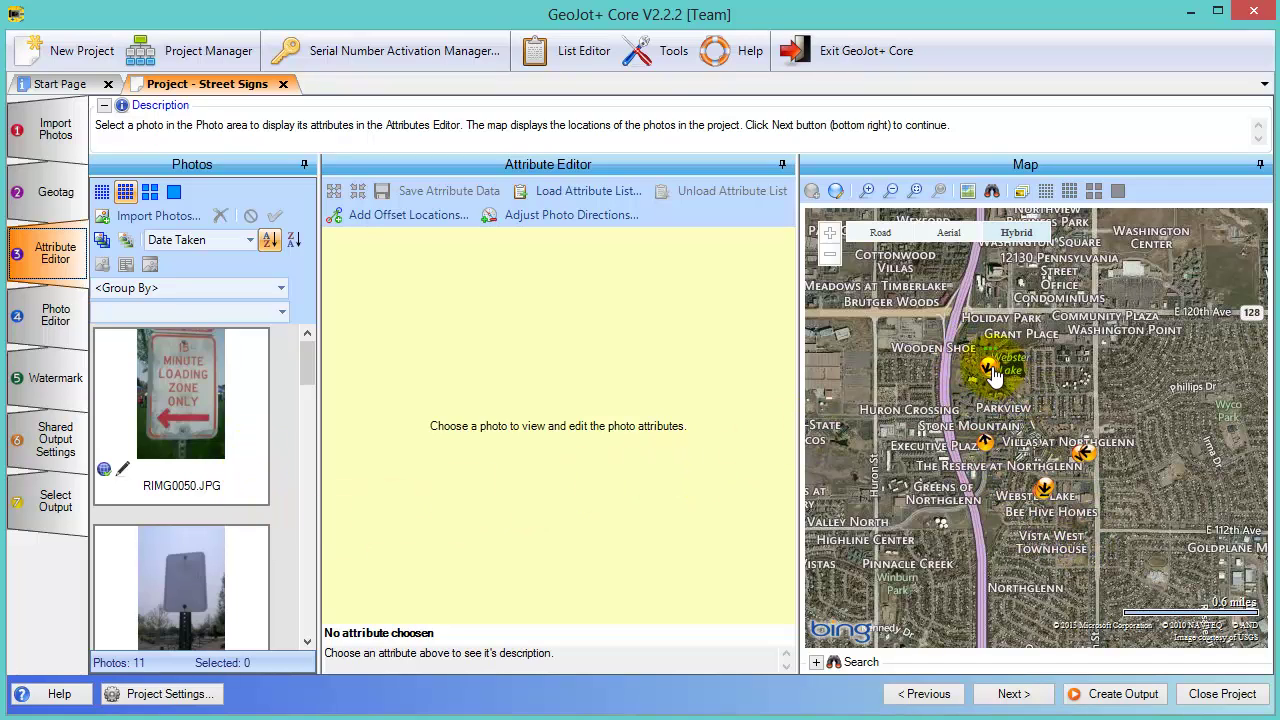
Step: Preview a photo from its map marker, then review RIMG0050.JPG's Photo, GPS and Memos attributes
mouse_move(984, 448)
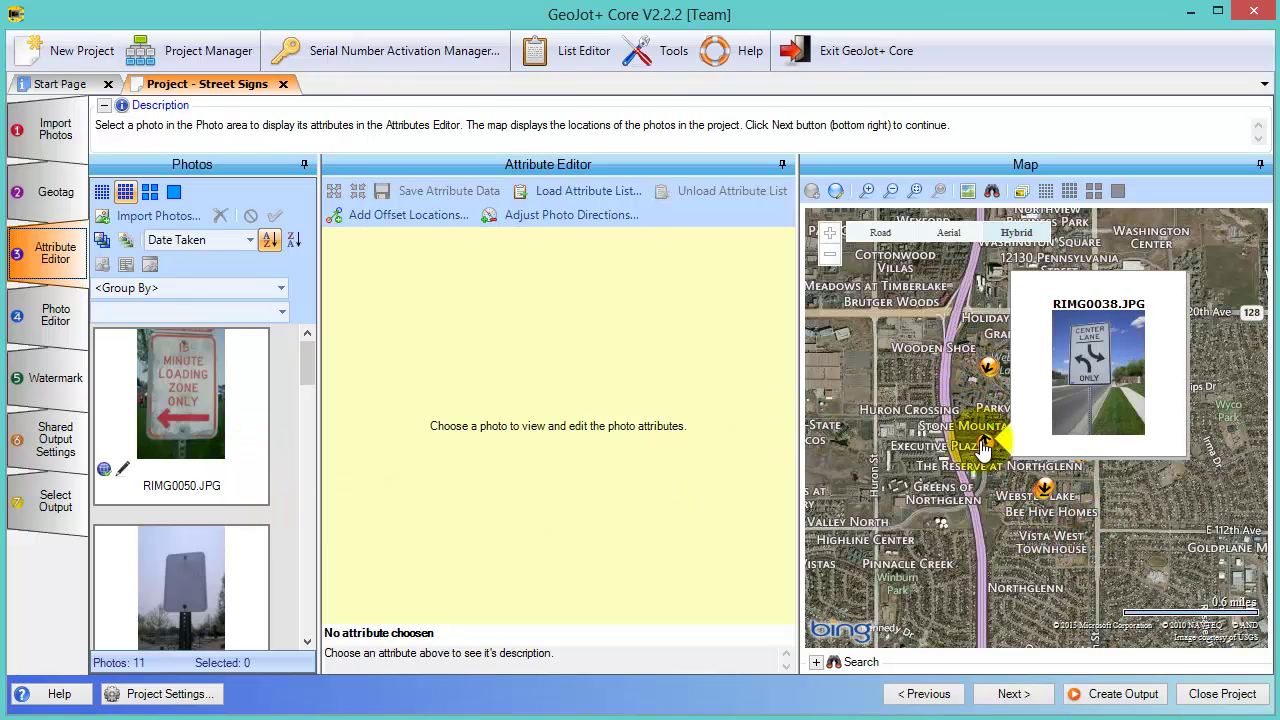
left_click(197, 400)
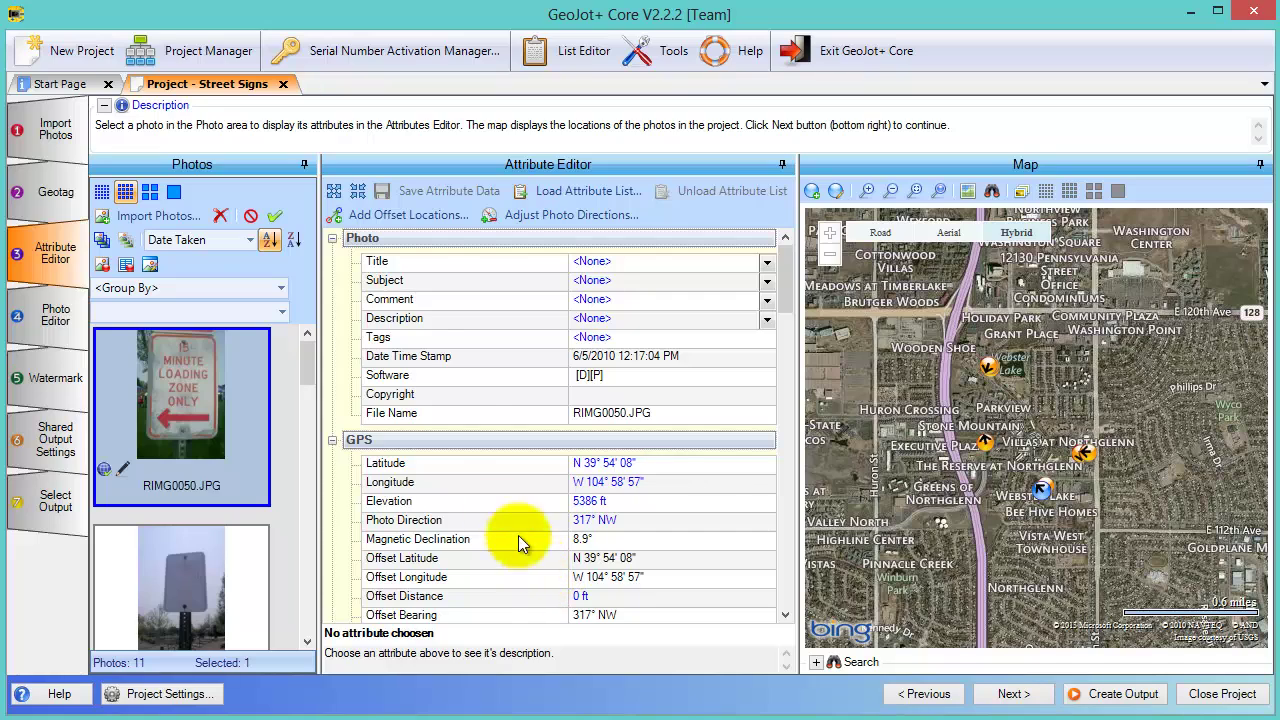
left_click(352, 239)
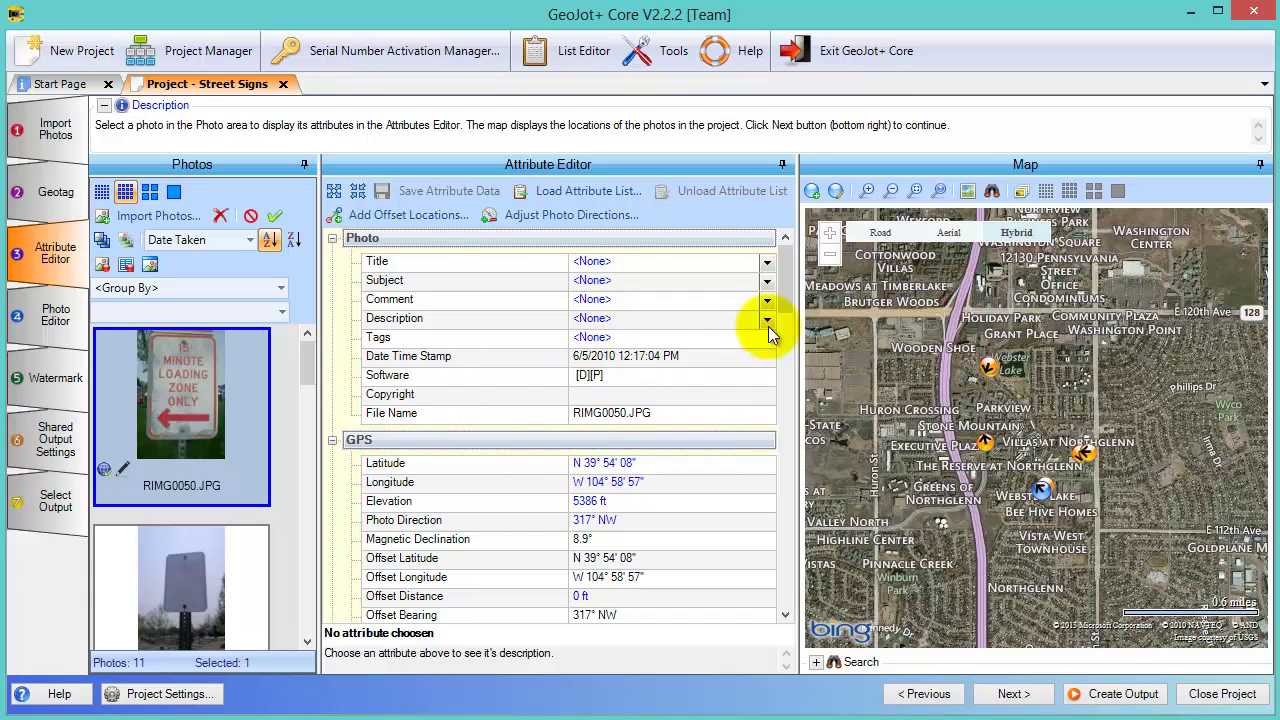
scroll(774, 325, "down", 5)
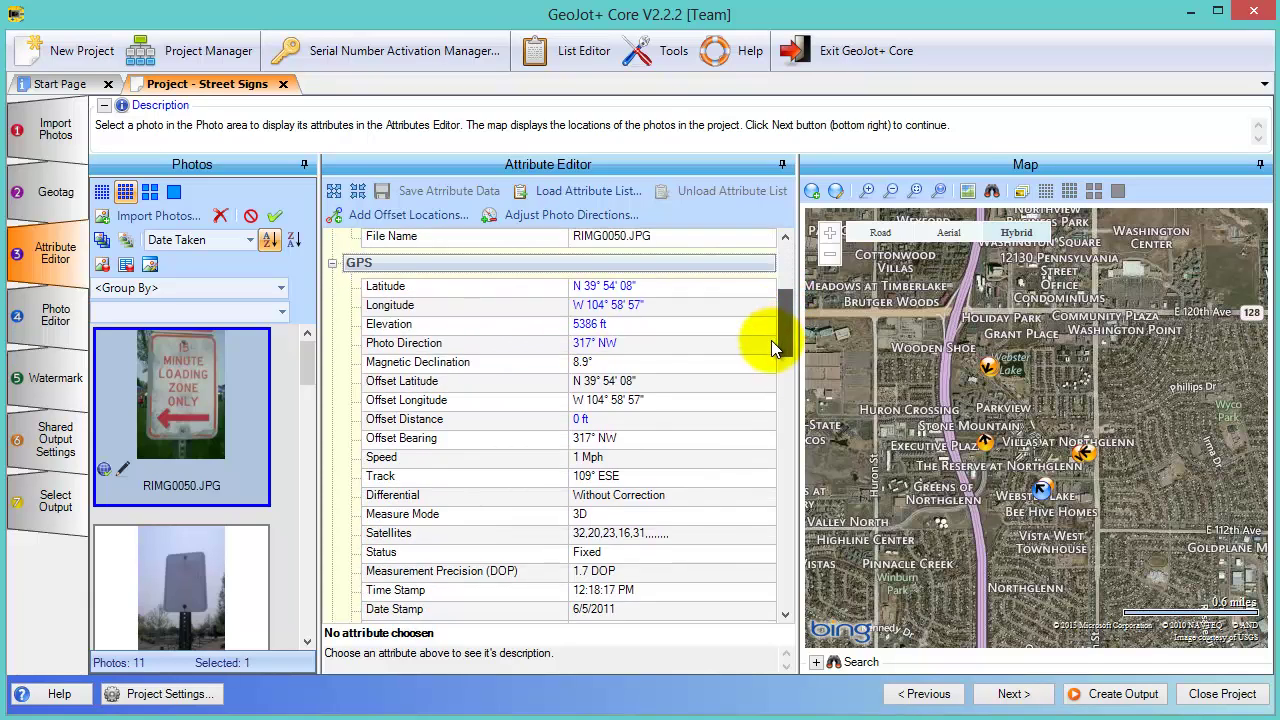
scroll(770, 345, "down", 6)
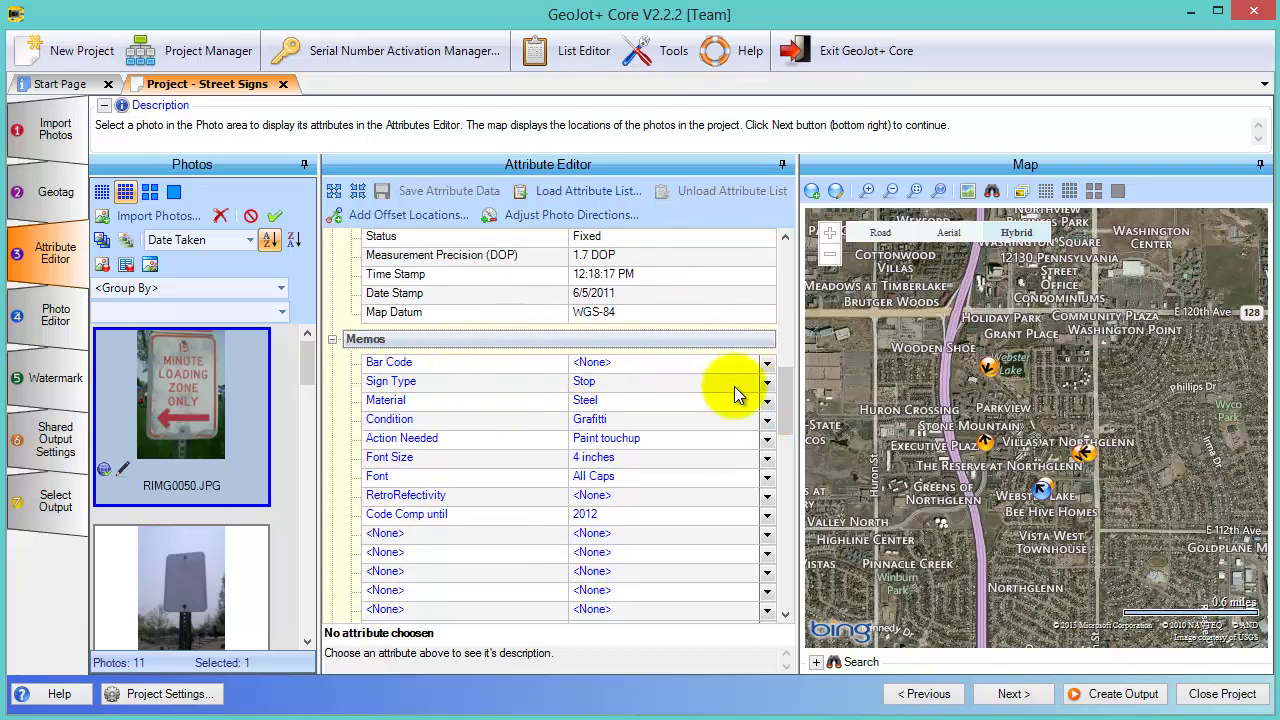
left_click_drag(780, 395, 778, 250)
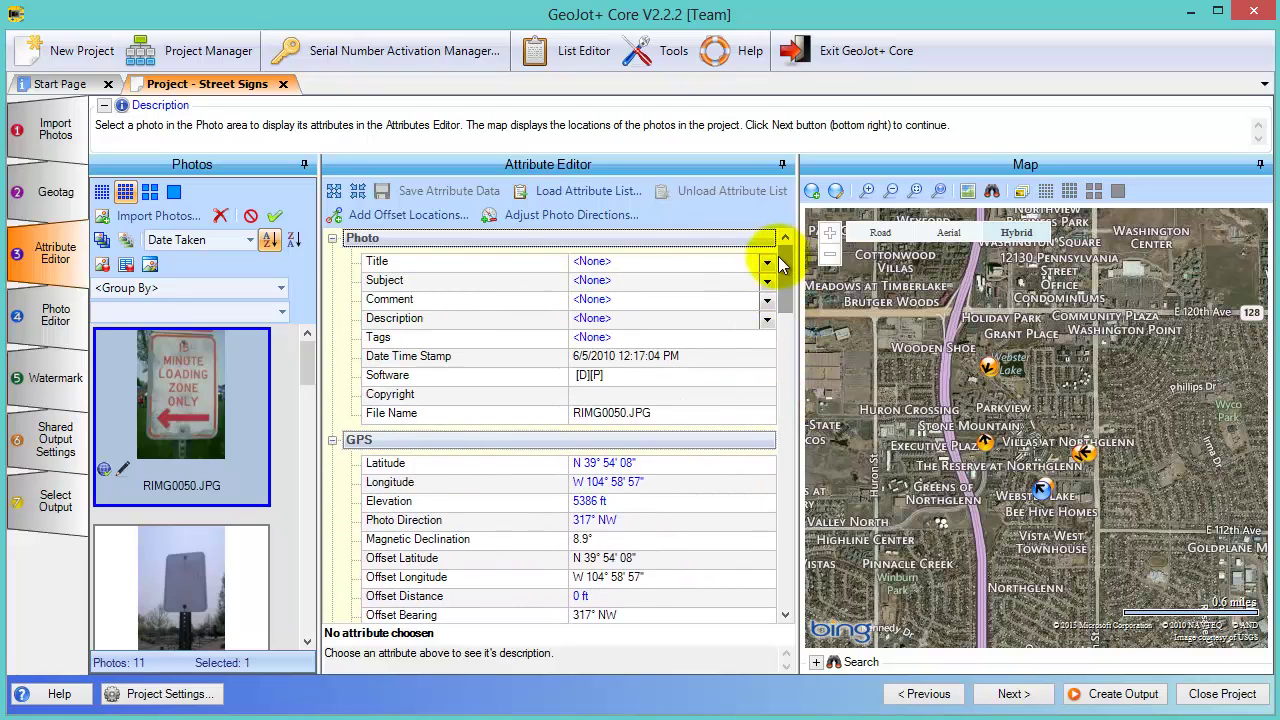
Step: Enter 'Loading Zone' as the current photo's Title
left_click(633, 261)
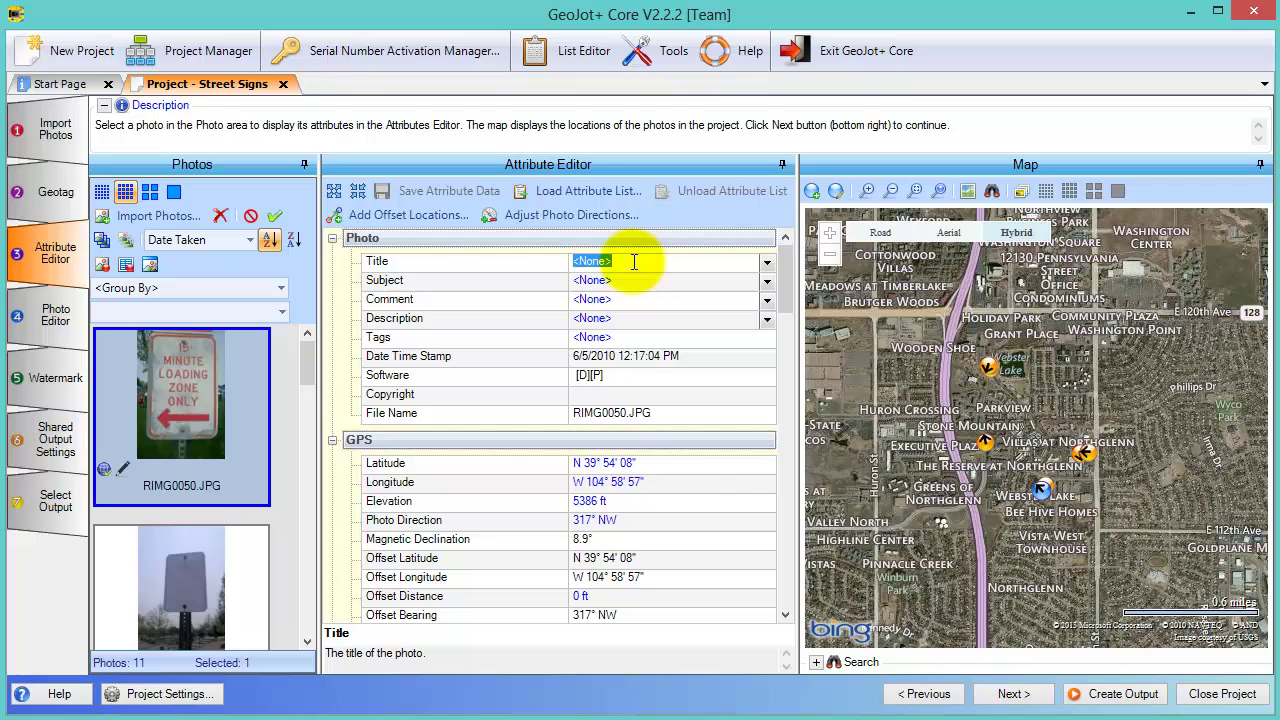
type("Loading Zone")
left_click(677, 282)
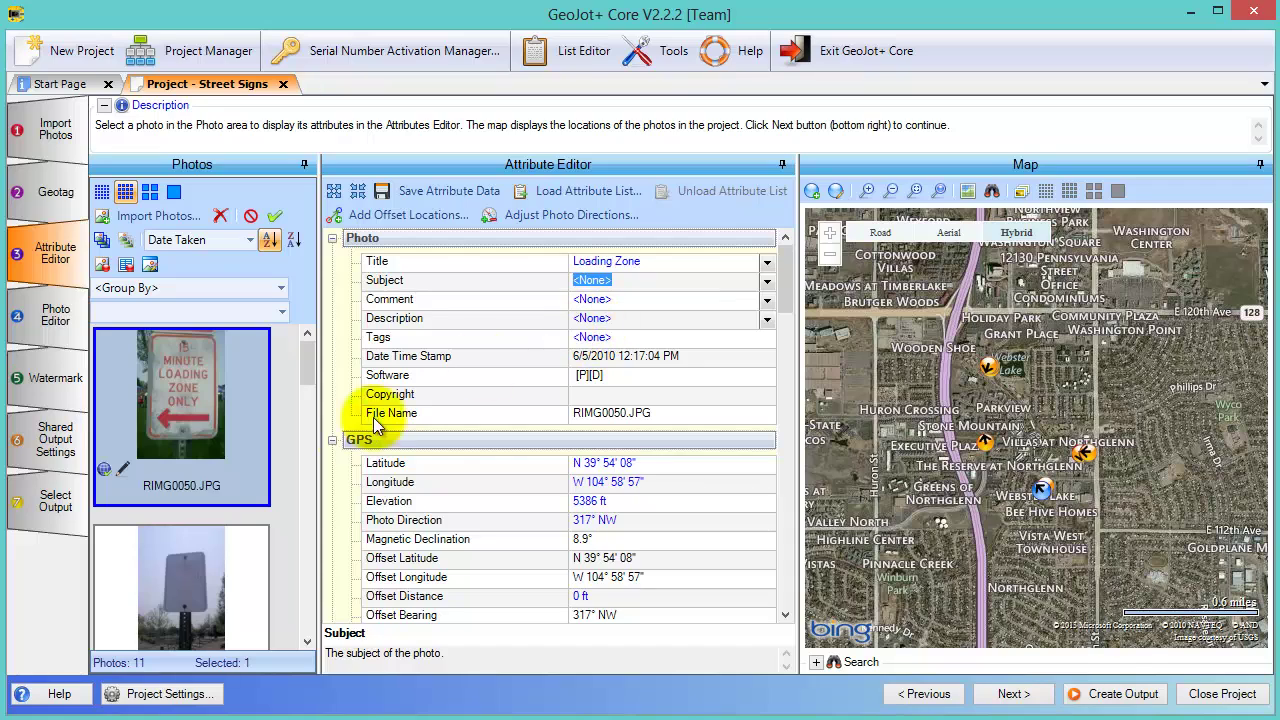
Step: Select all 11 photos and set their shared Title to 'Street Signs'
left_click(103, 240)
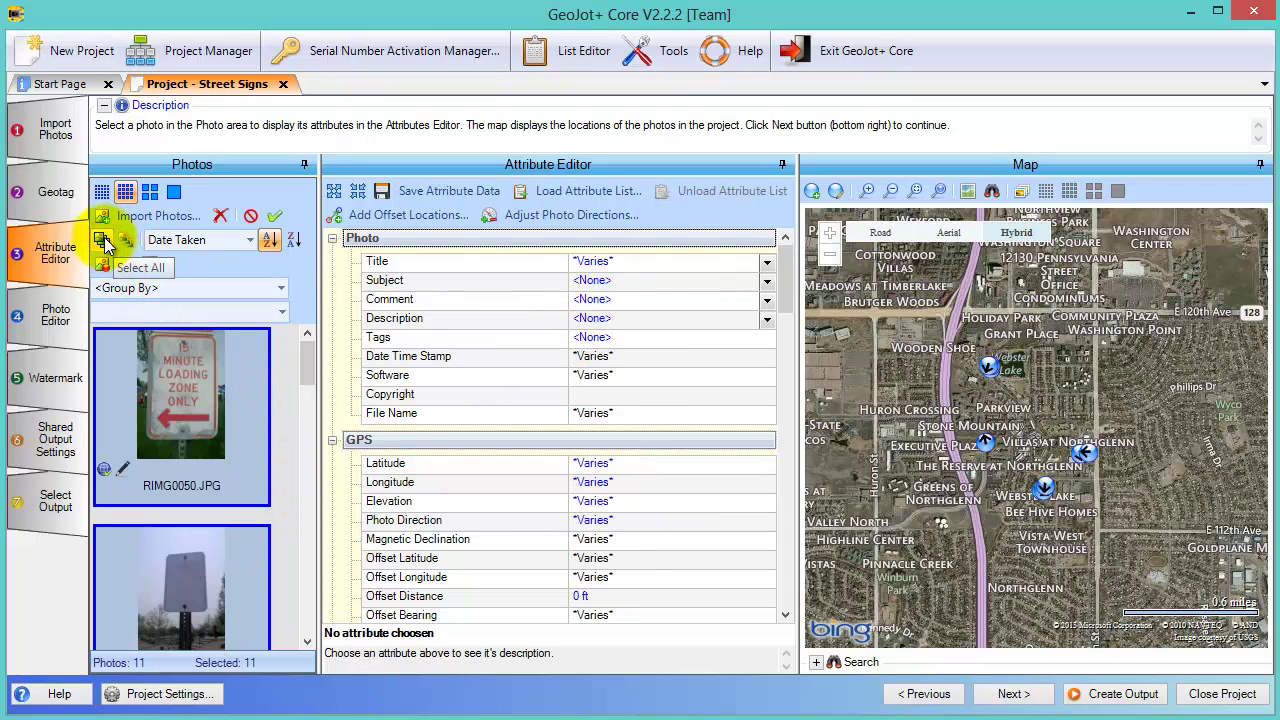
left_click(634, 262)
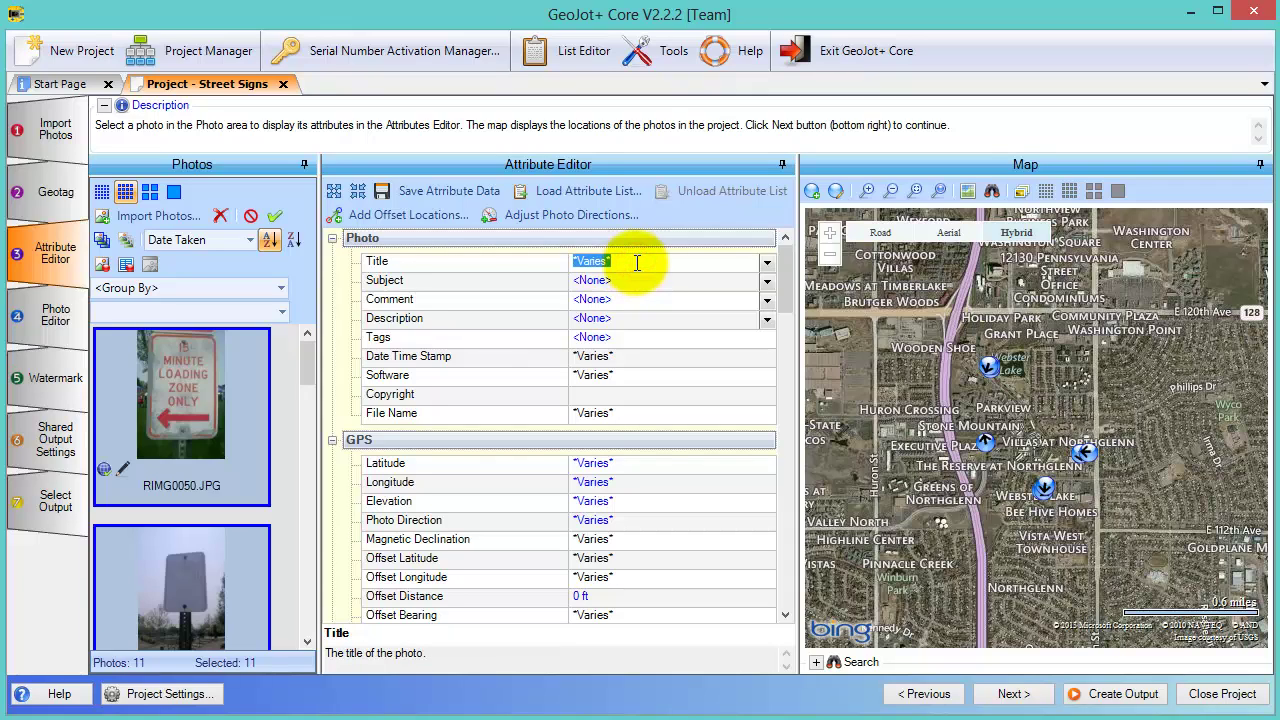
type("Street Signs")
key("Return")
Step: Narrow the selection to RIMG0050.JPG and move on to the next photo
left_click(643, 287)
left_click(195, 429)
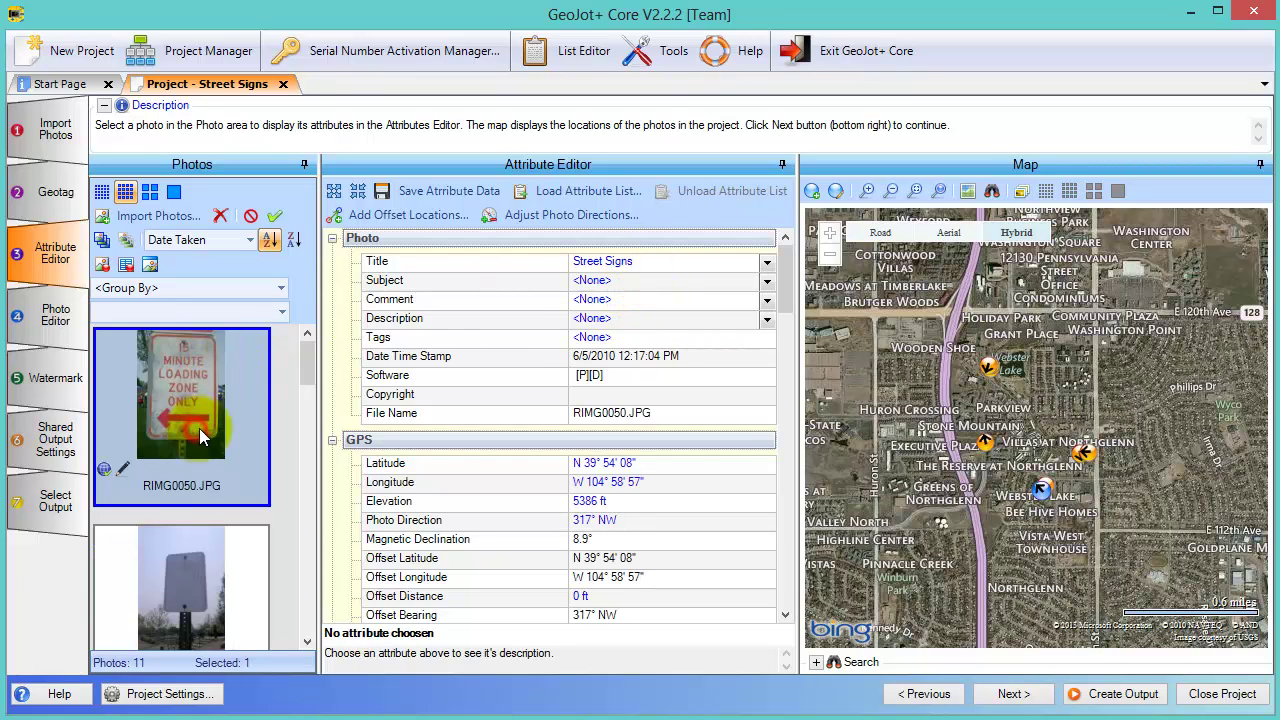
key("Down")
Step: Collapse the Photo and GPS groups and change the Sign Type memo to 'Loading Zone'
left_click(333, 239)
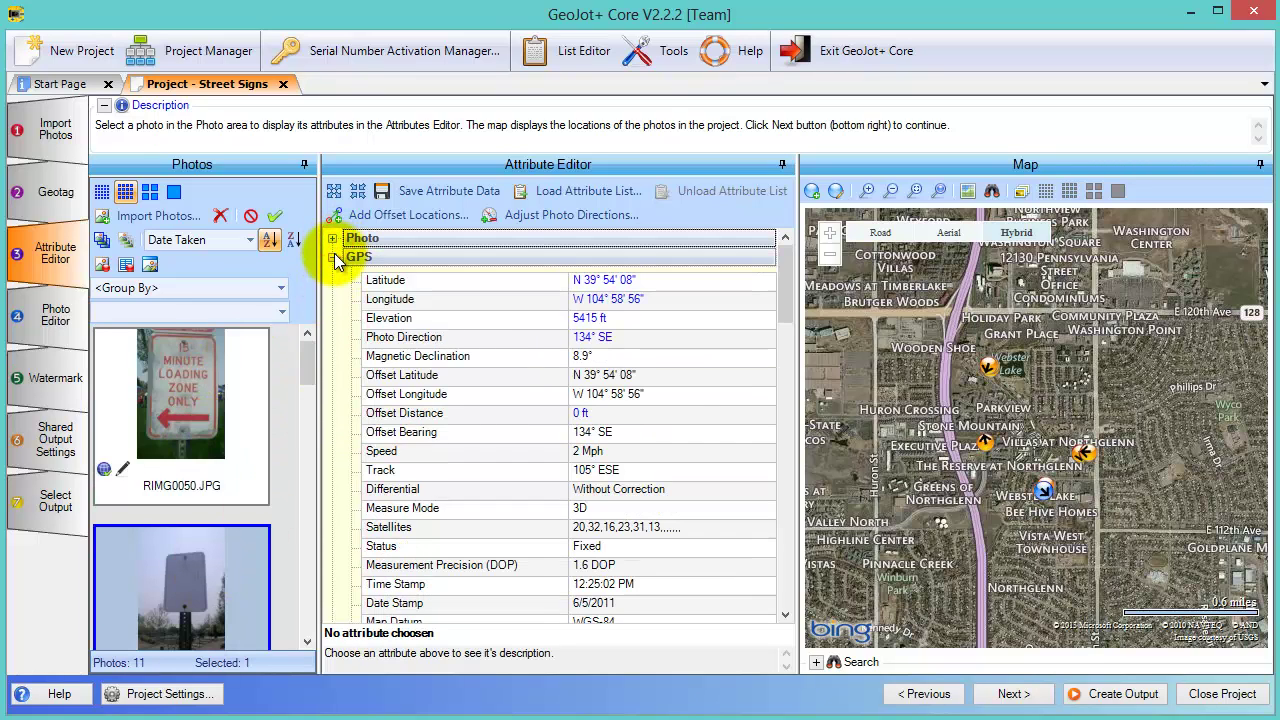
left_click(333, 257)
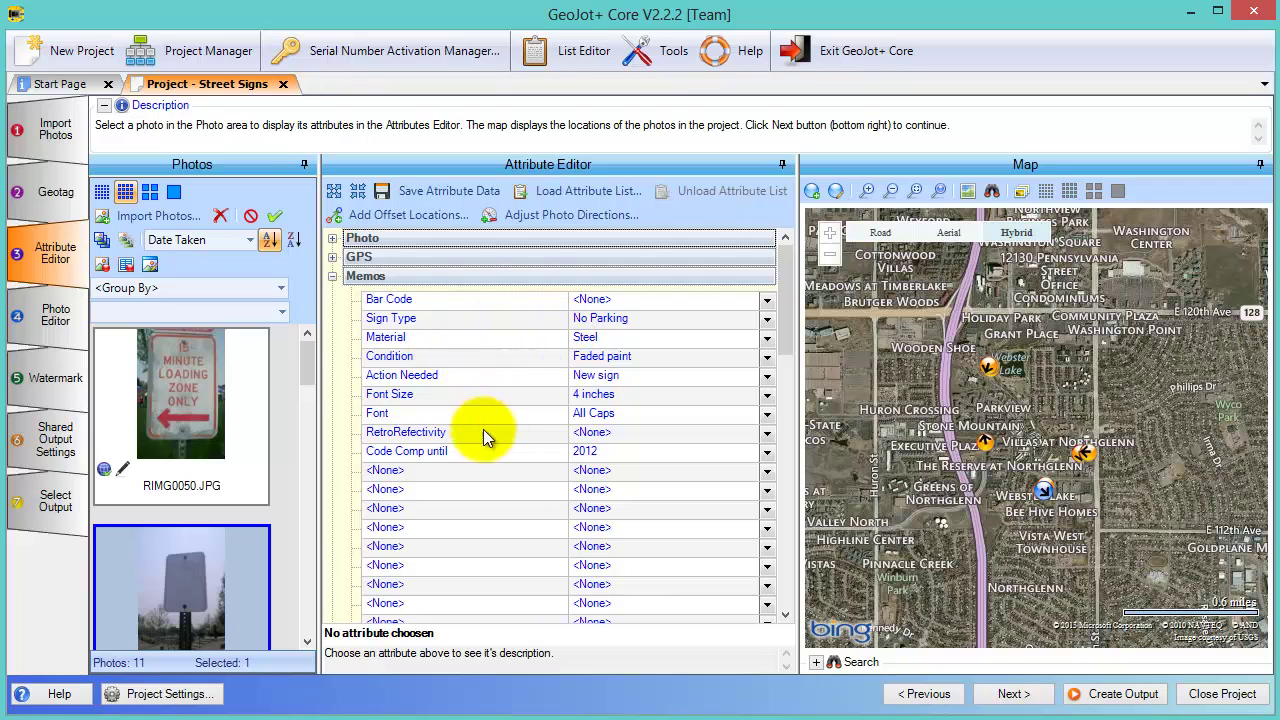
left_click(700, 314)
left_click(698, 314)
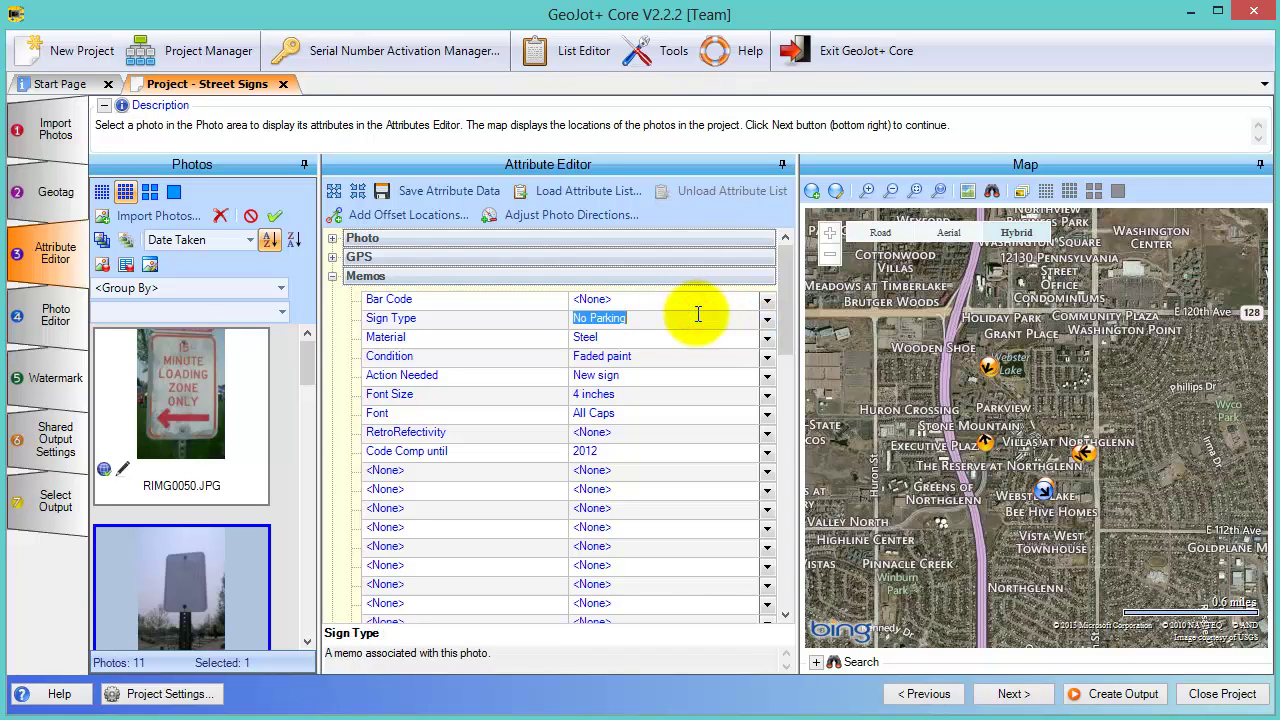
type("Loading Zone")
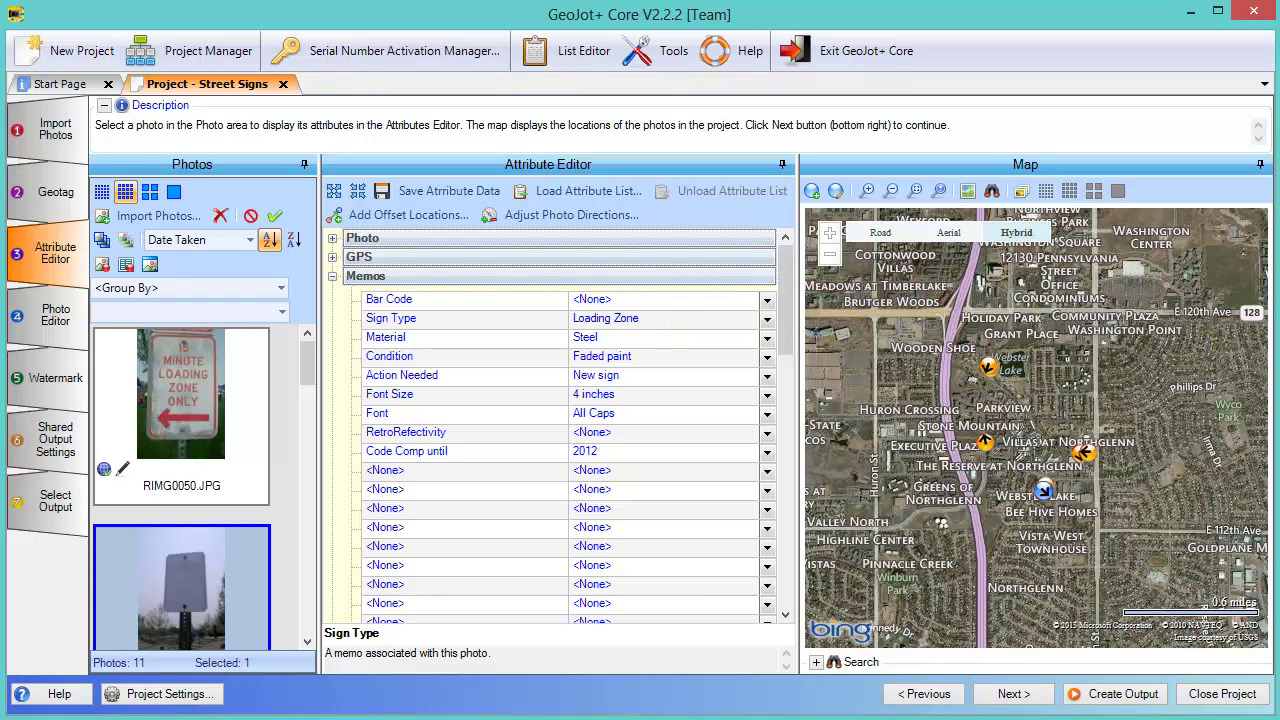
Step: Zoom the map in on RIMG0052's marker and set its facing direction to 134° SE
scroll(1035, 512, "up", 3)
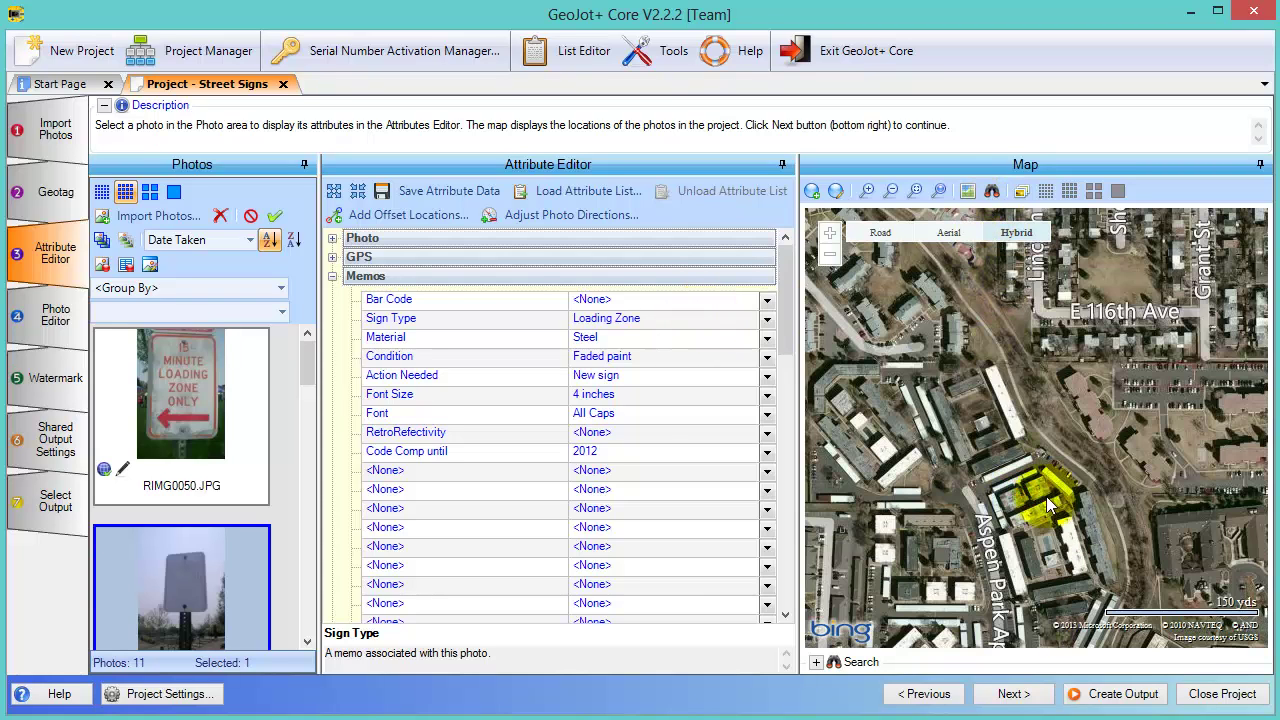
left_click_drag(1083, 432, 1014, 300)
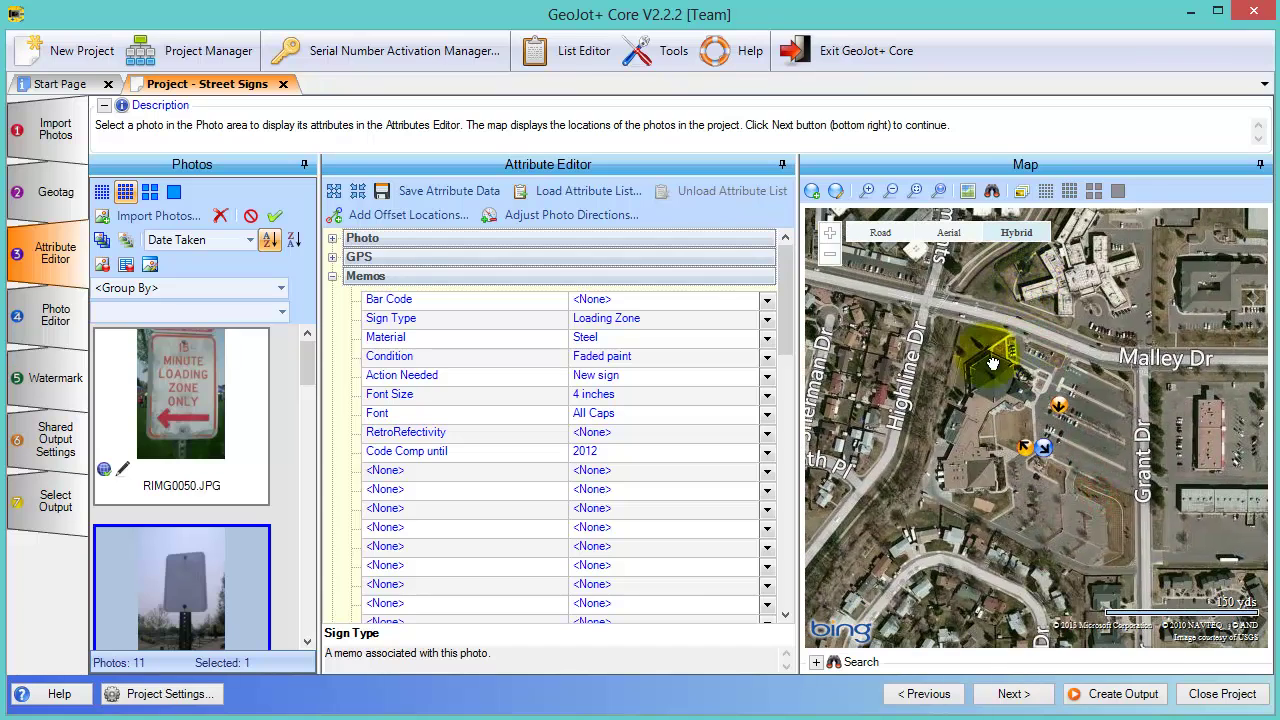
left_click(866, 190)
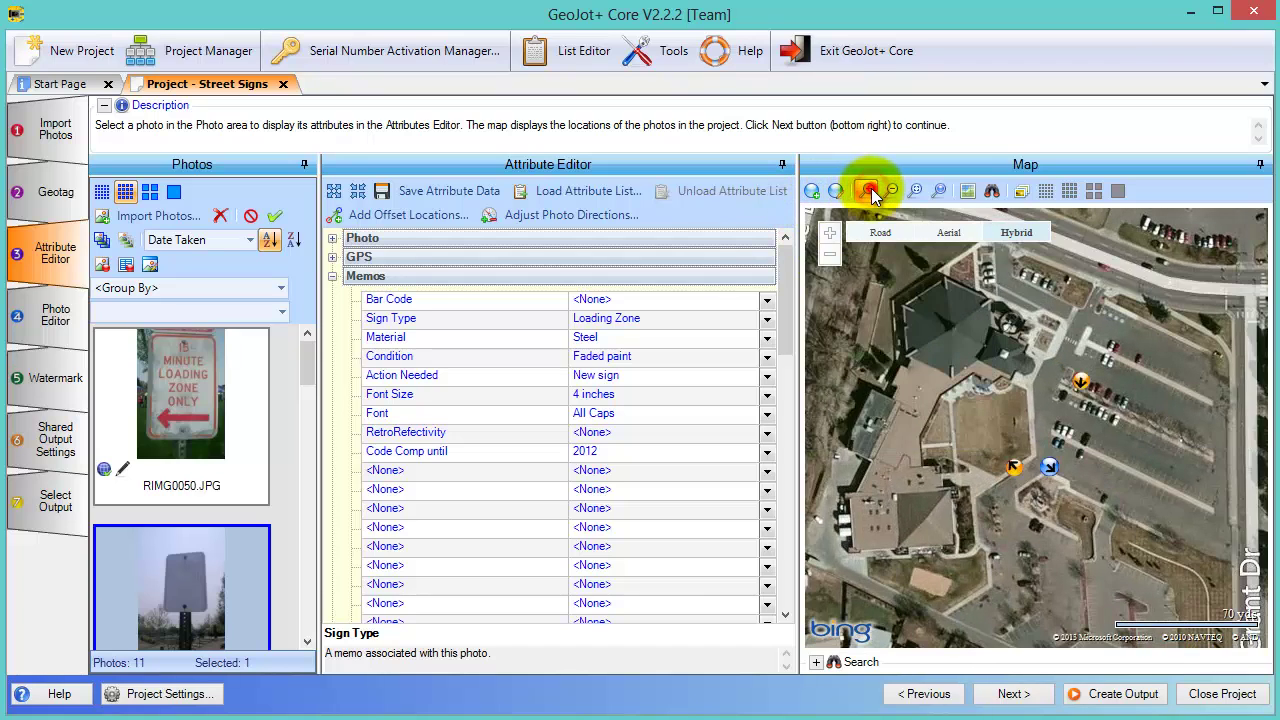
left_click(869, 189)
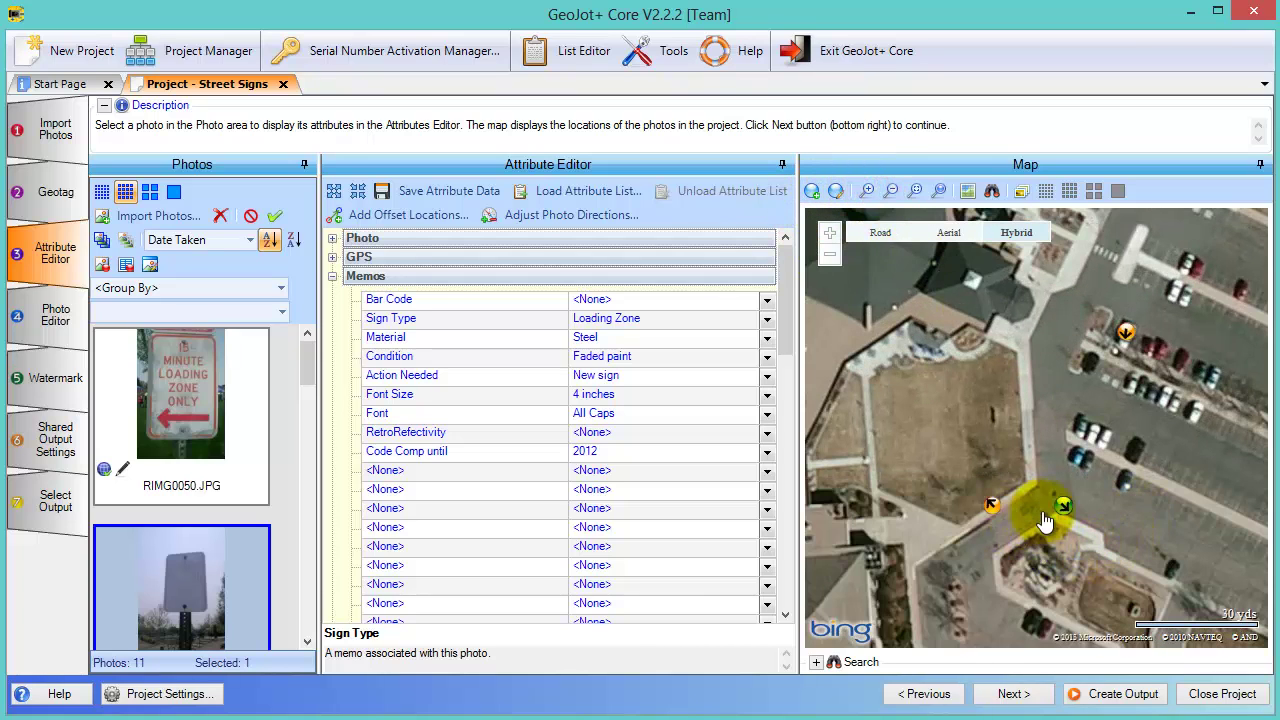
mouse_move(1066, 512)
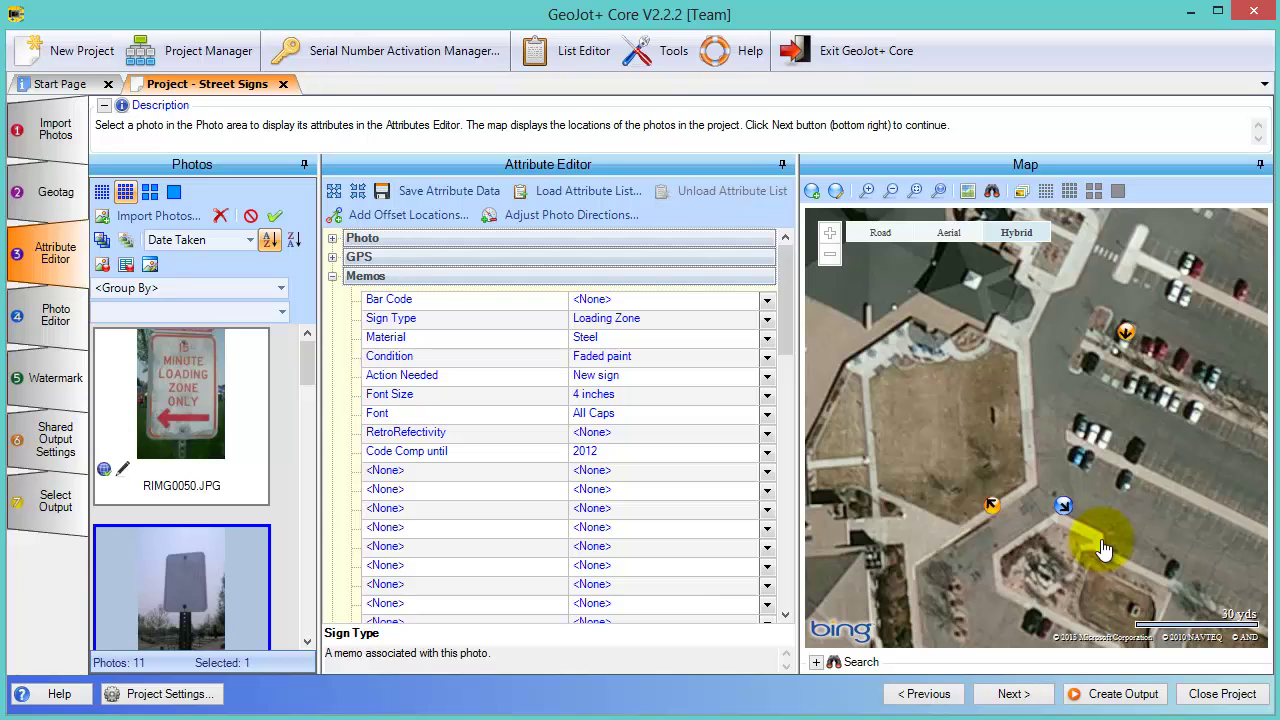
left_click(836, 193)
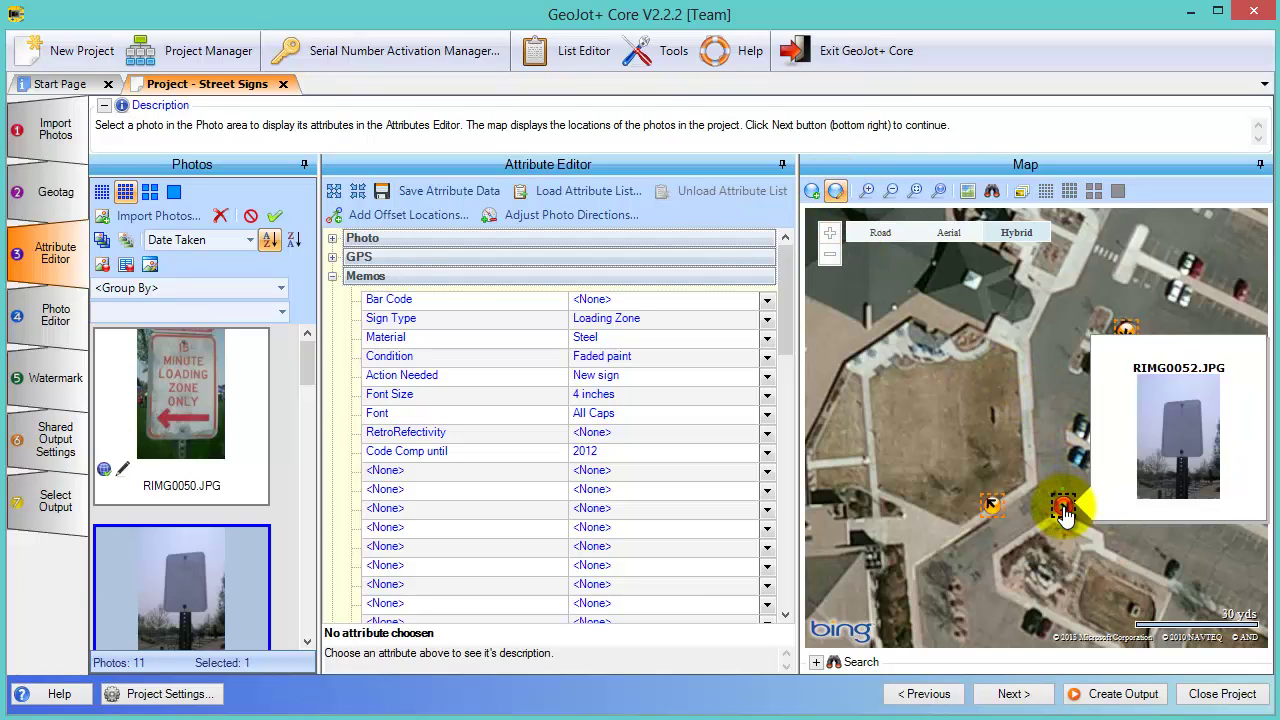
mouse_move(1063, 509)
left_mouse_down()
mouse_move(1080, 449)
mouse_move(1100, 535)
left_mouse_up()
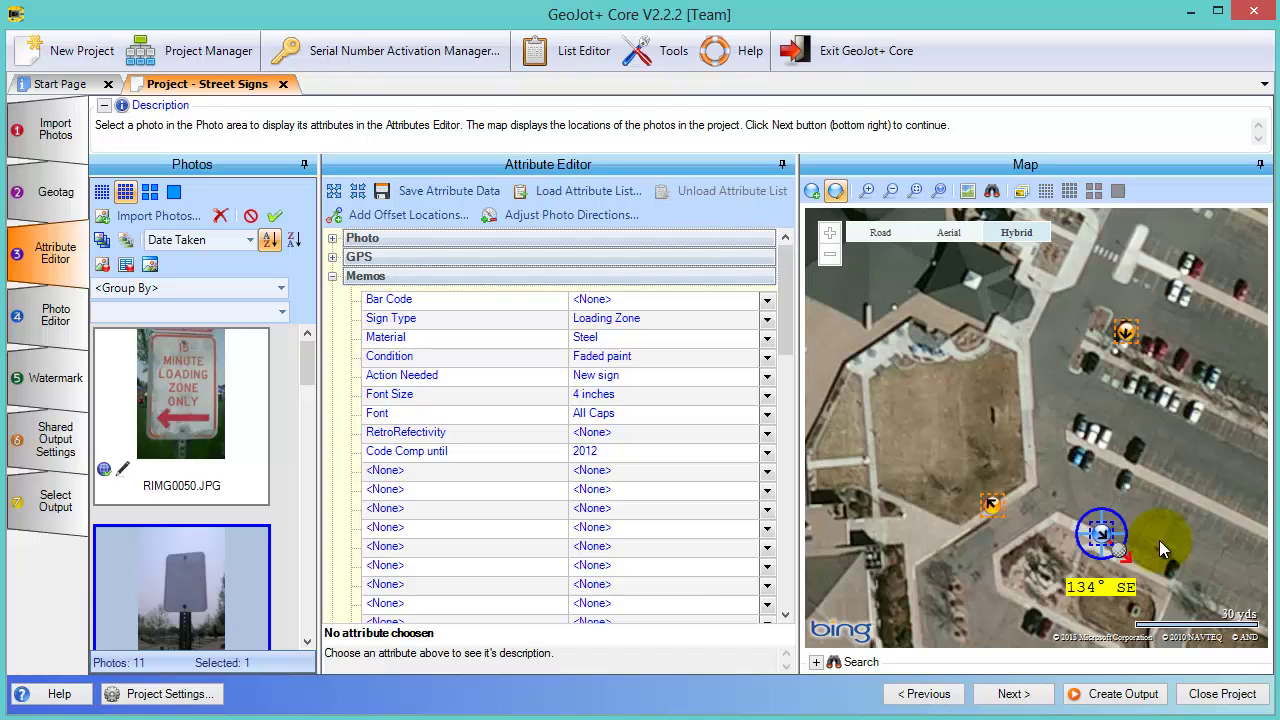
Step: Page down the thumbnails and select the STOP sign photo RIMG0032
left_click(306, 591)
left_click(306, 583)
left_click(205, 388)
Step: Place RIMG0032's marker beside Grant Dr facing 308° NW, then go to Photo Editor
scroll(295, 451, "up", 2)
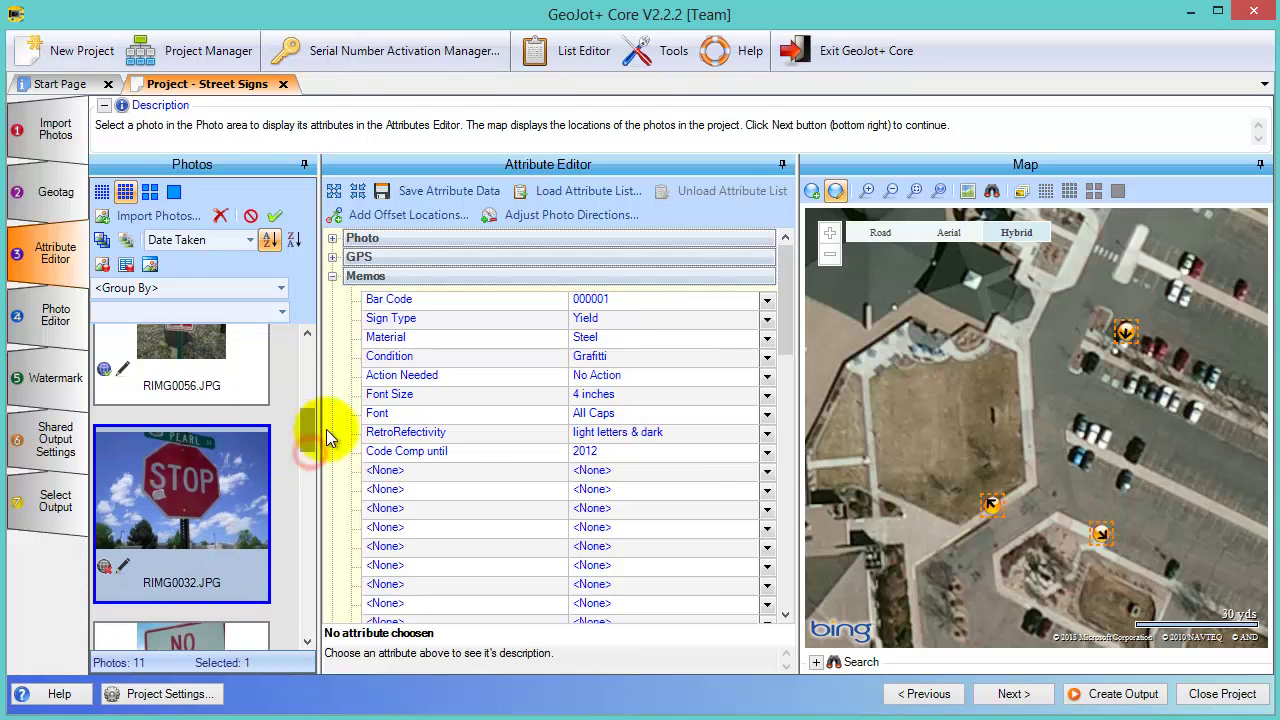
left_click(829, 254)
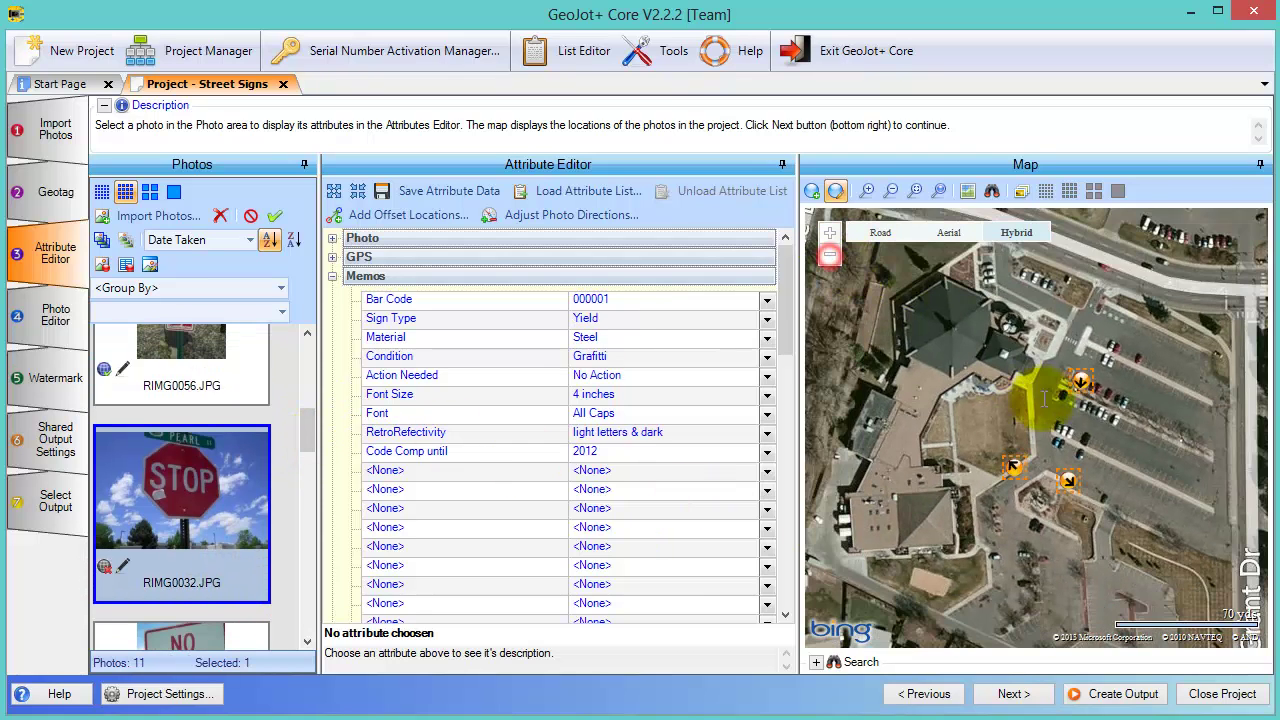
left_click_drag(1093, 432, 1005, 563)
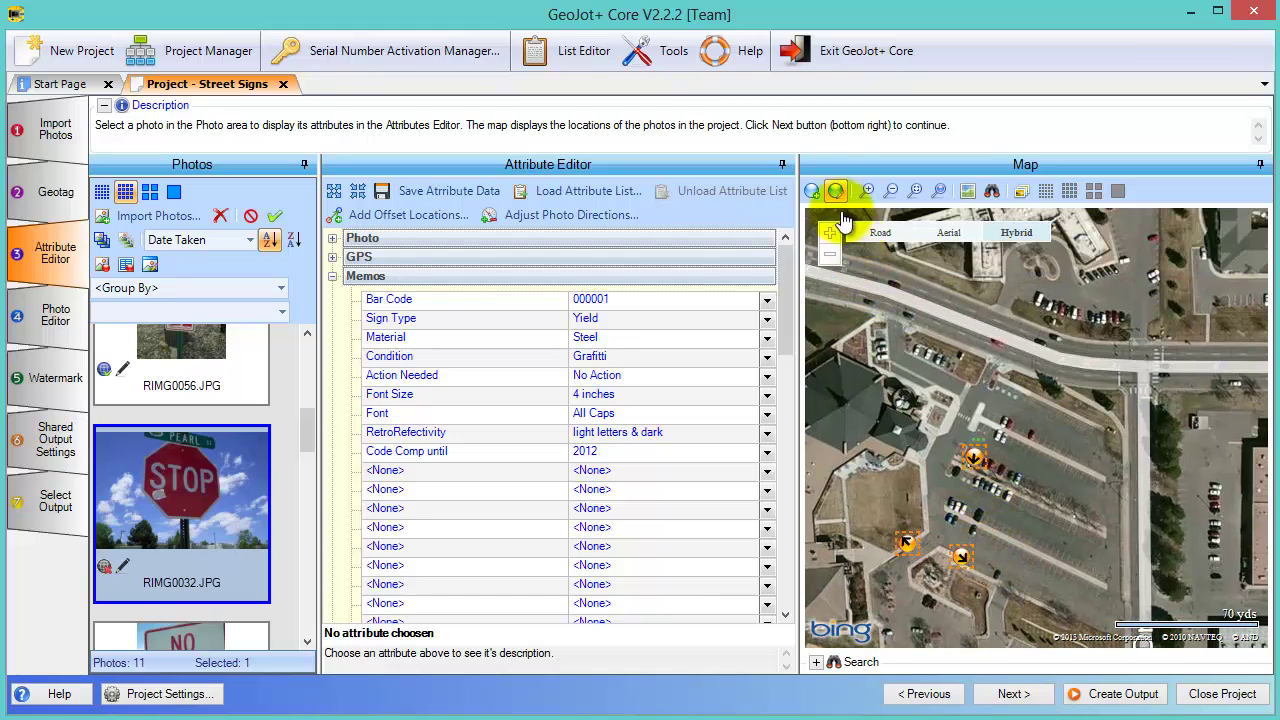
left_click(1128, 385)
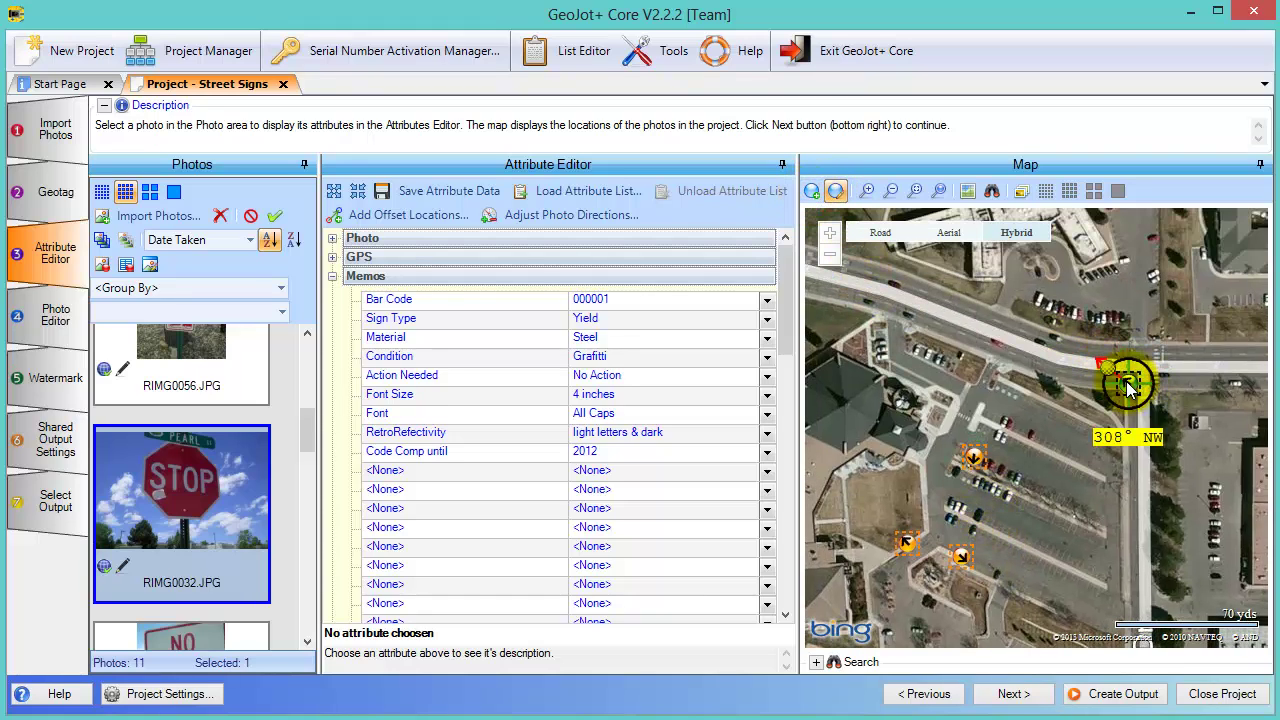
left_click(1128, 385)
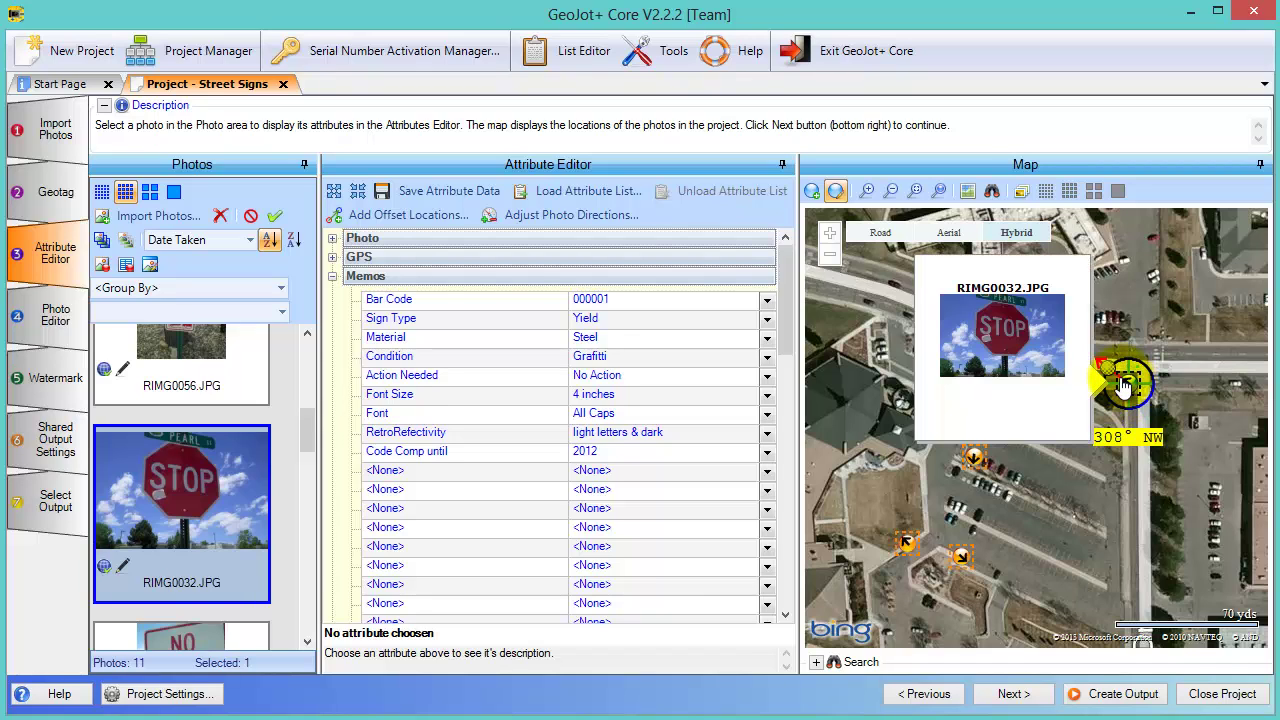
left_click(57, 342)
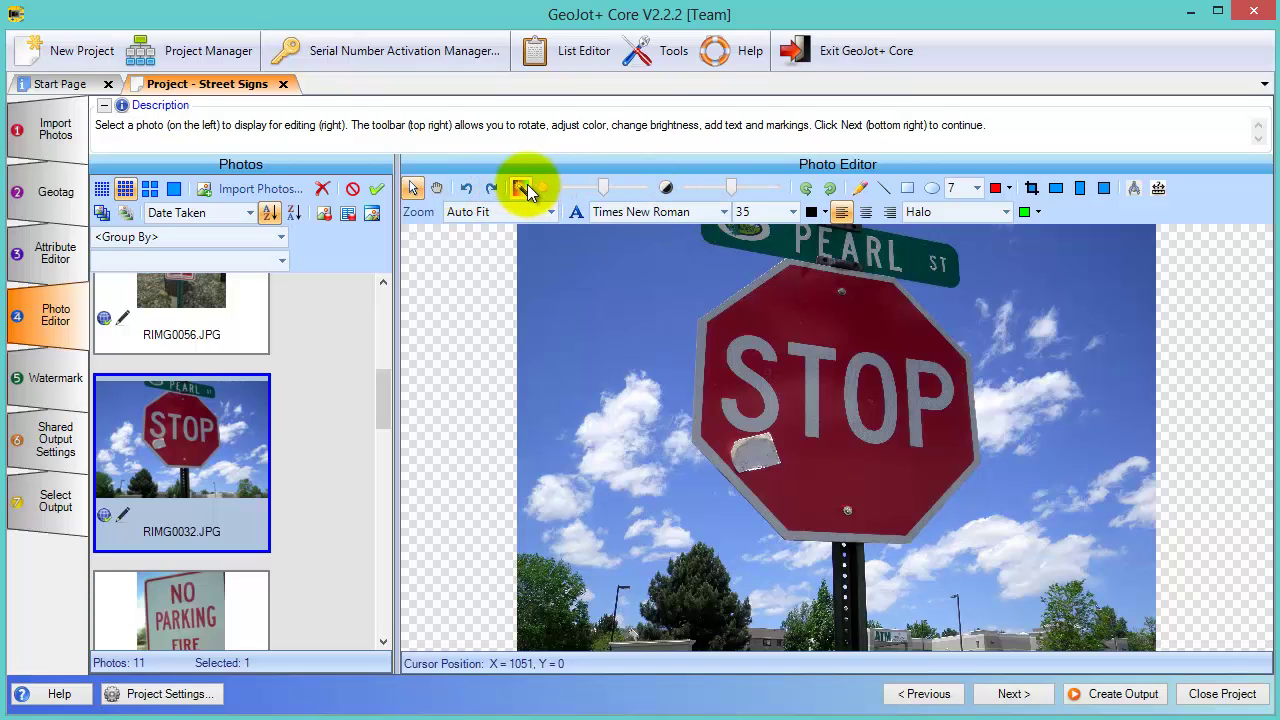
Step: Rotate the stop-sign photo left and back upright, then circle its white patch in red freehand
left_click(811, 188)
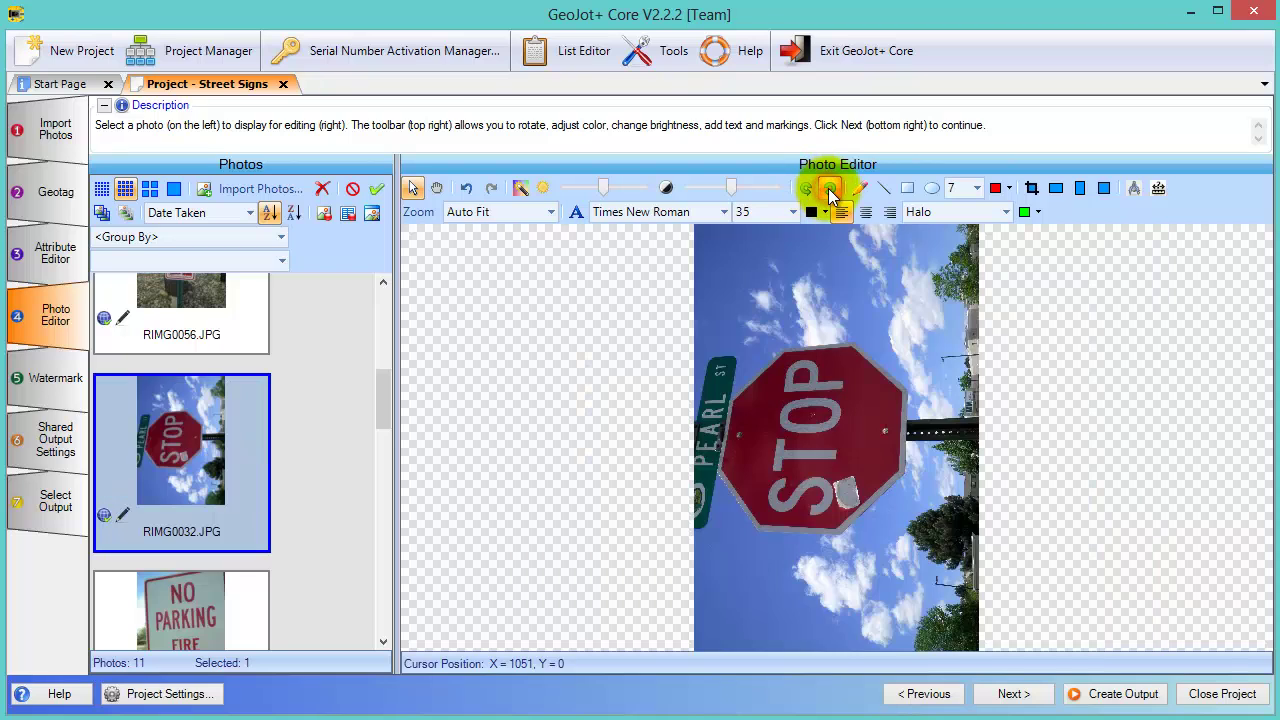
left_click(829, 189)
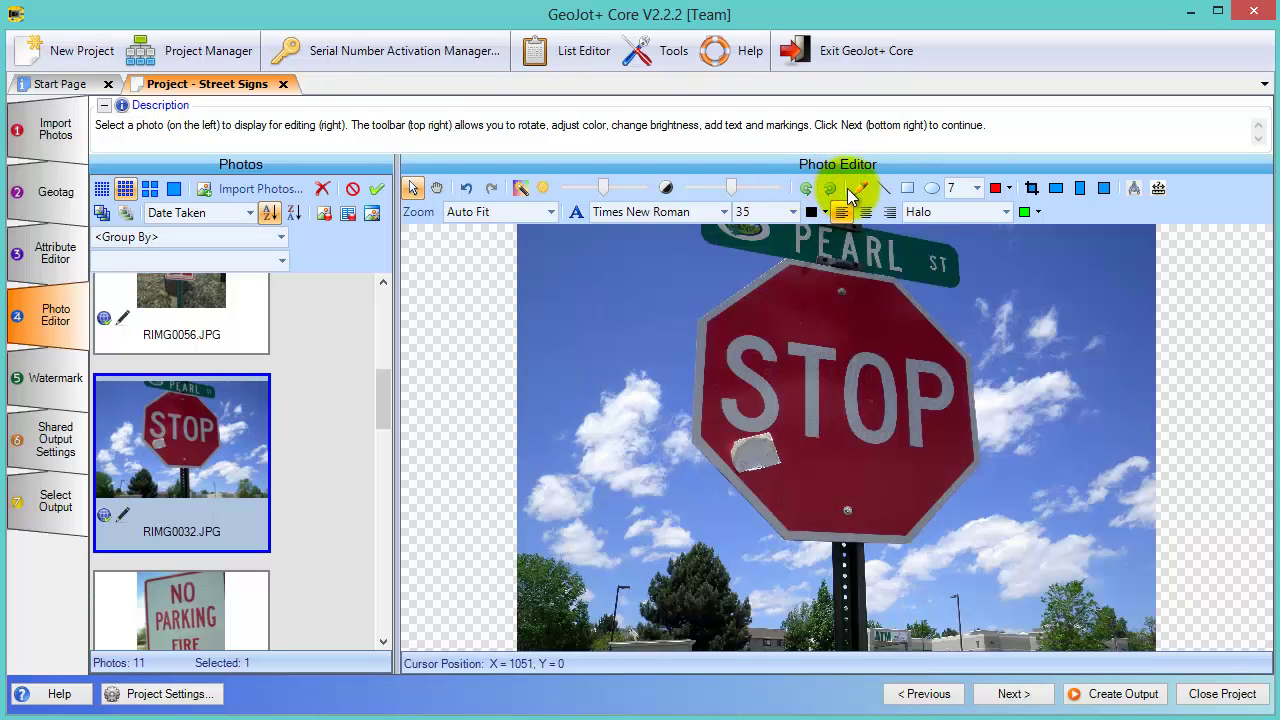
left_click(858, 188)
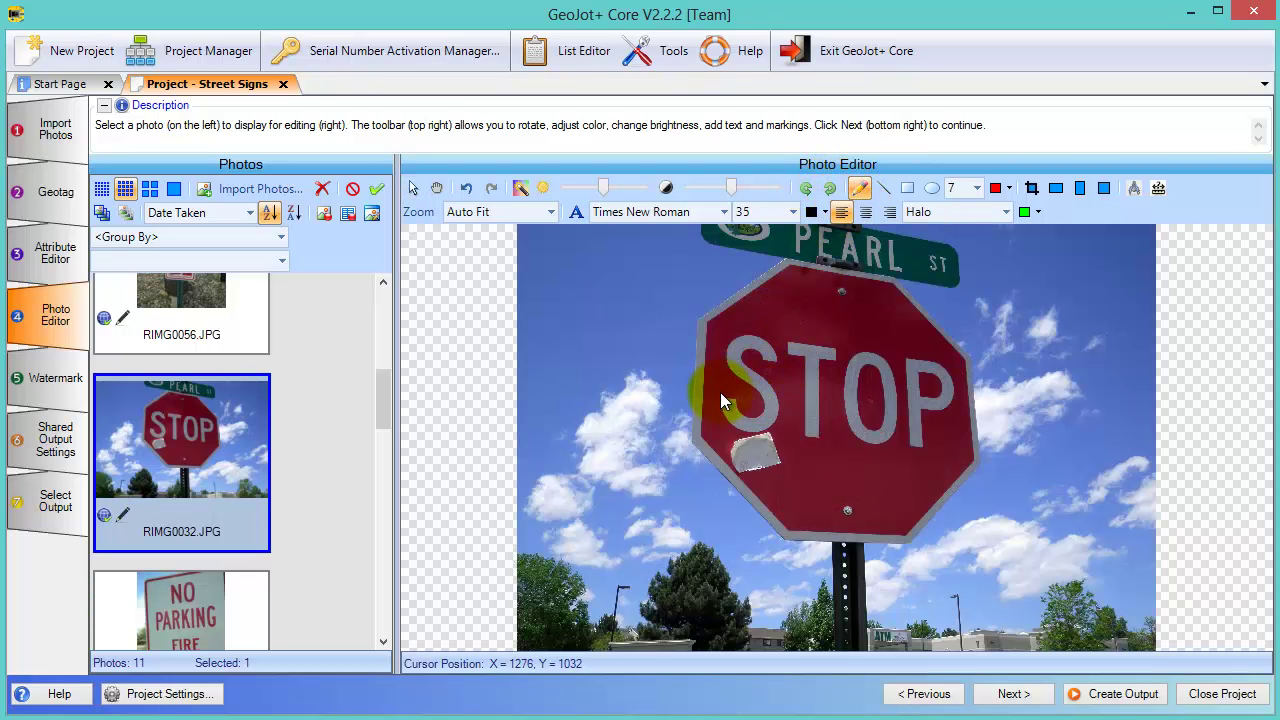
mouse_move(728, 400)
left_mouse_down()
mouse_move(656, 453)
mouse_move(724, 537)
mouse_move(811, 500)
left_mouse_up()
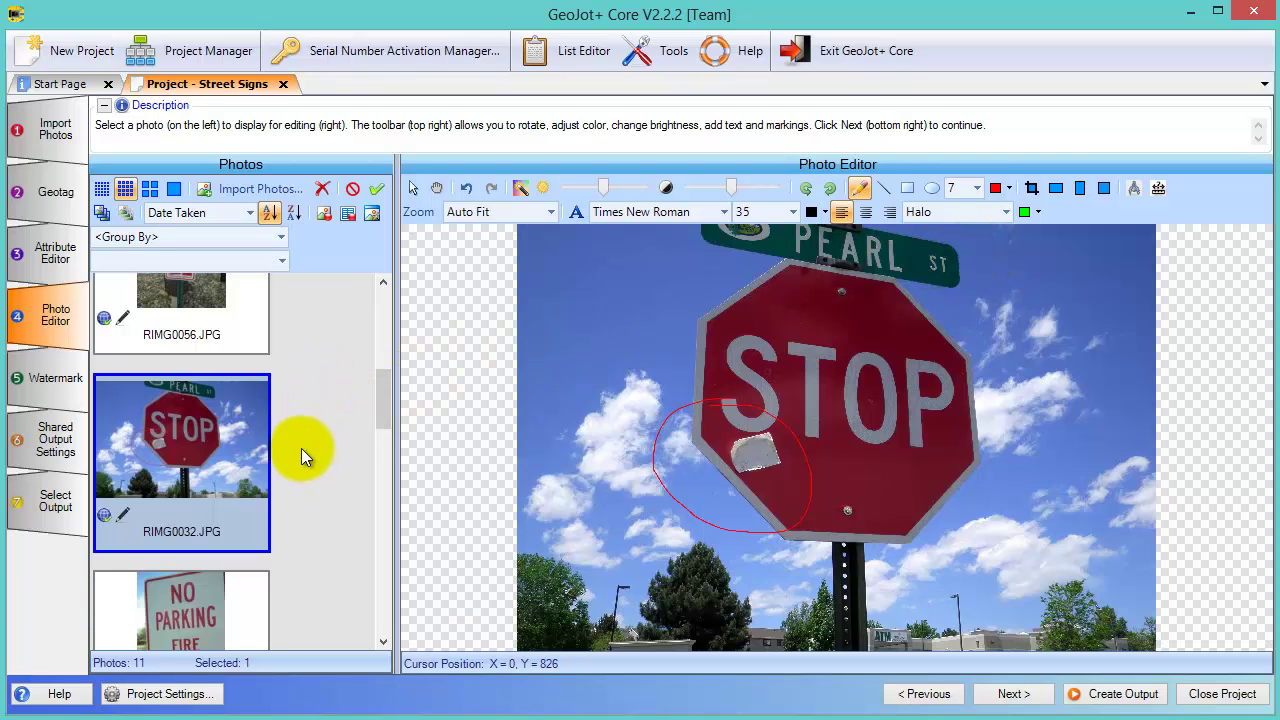
scroll(385, 412, "down", 1)
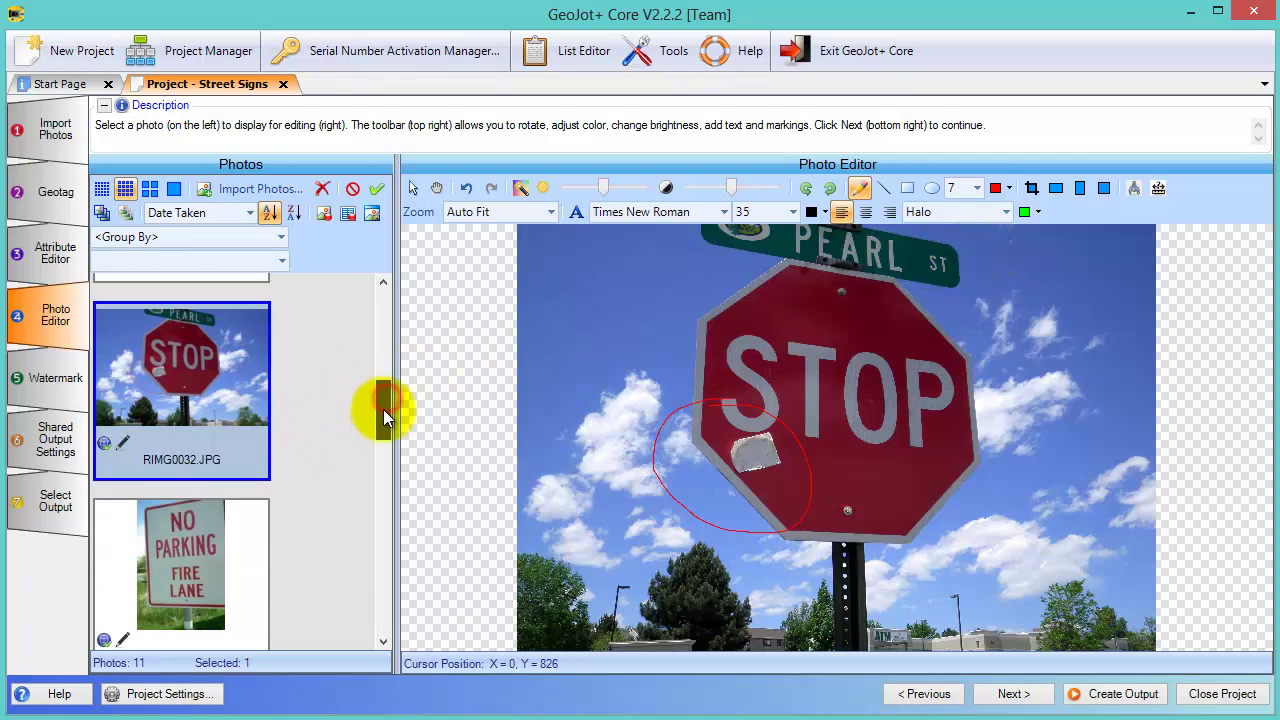
Step: In the Watermark step, remove Elevation from the Watermark Attributes grid
left_click(52, 381)
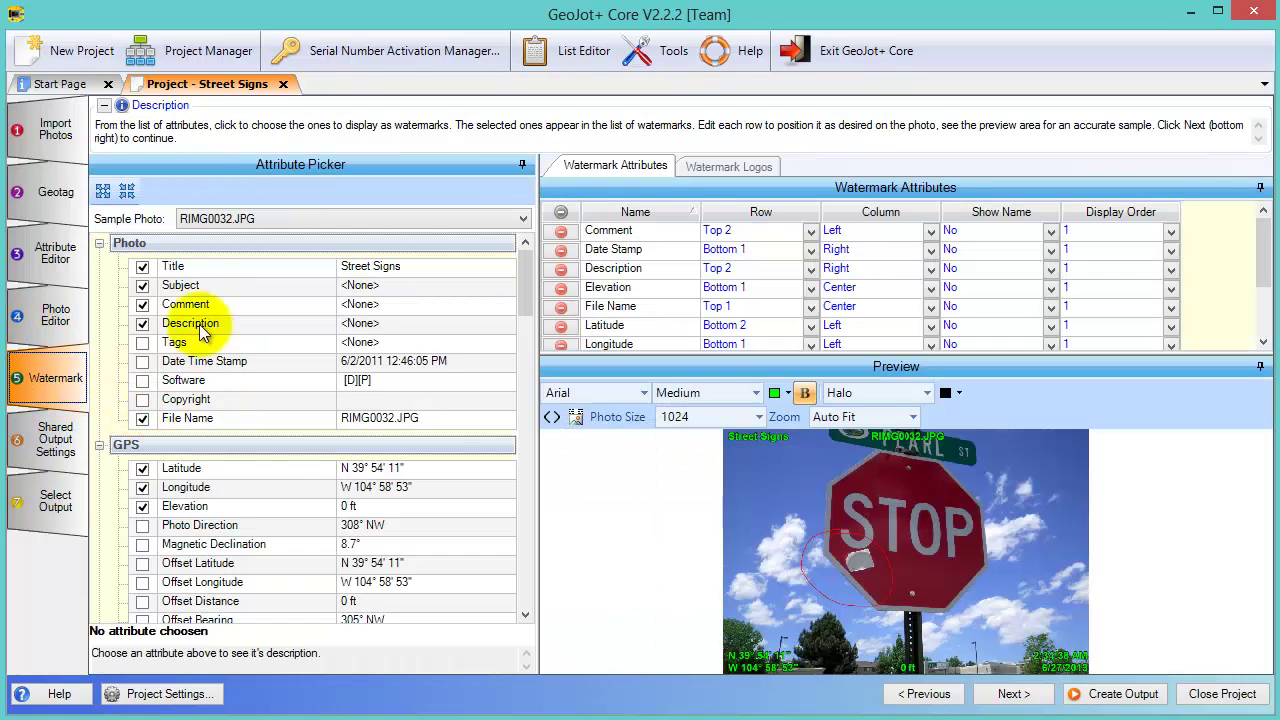
left_click_drag(524, 305, 514, 410)
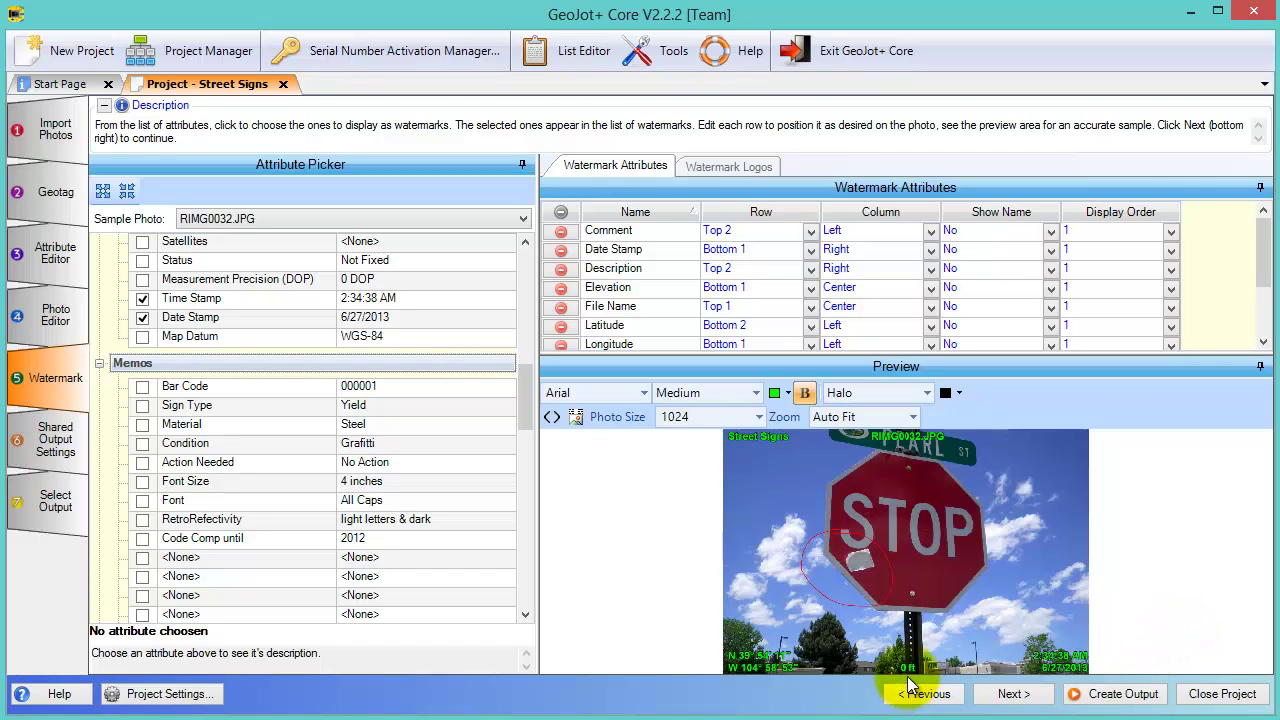
left_click(561, 287)
scroll(495, 475, "down", 5)
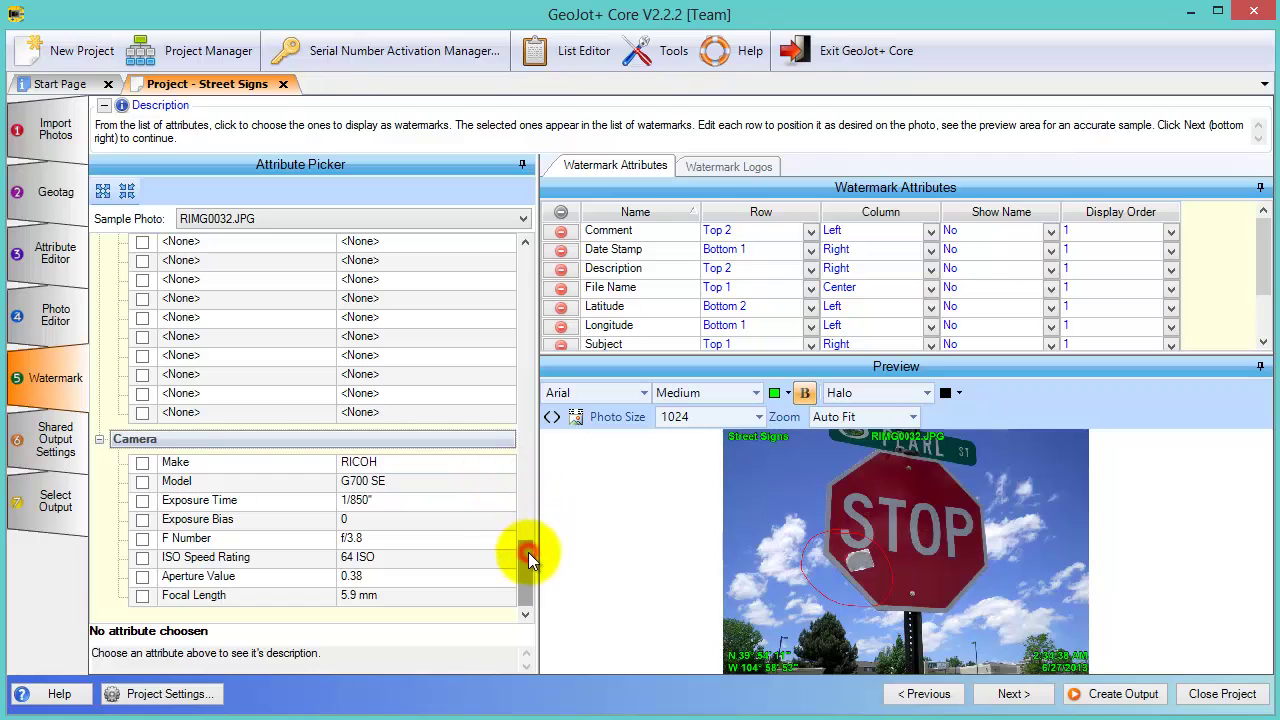
left_click_drag(528, 552, 523, 391)
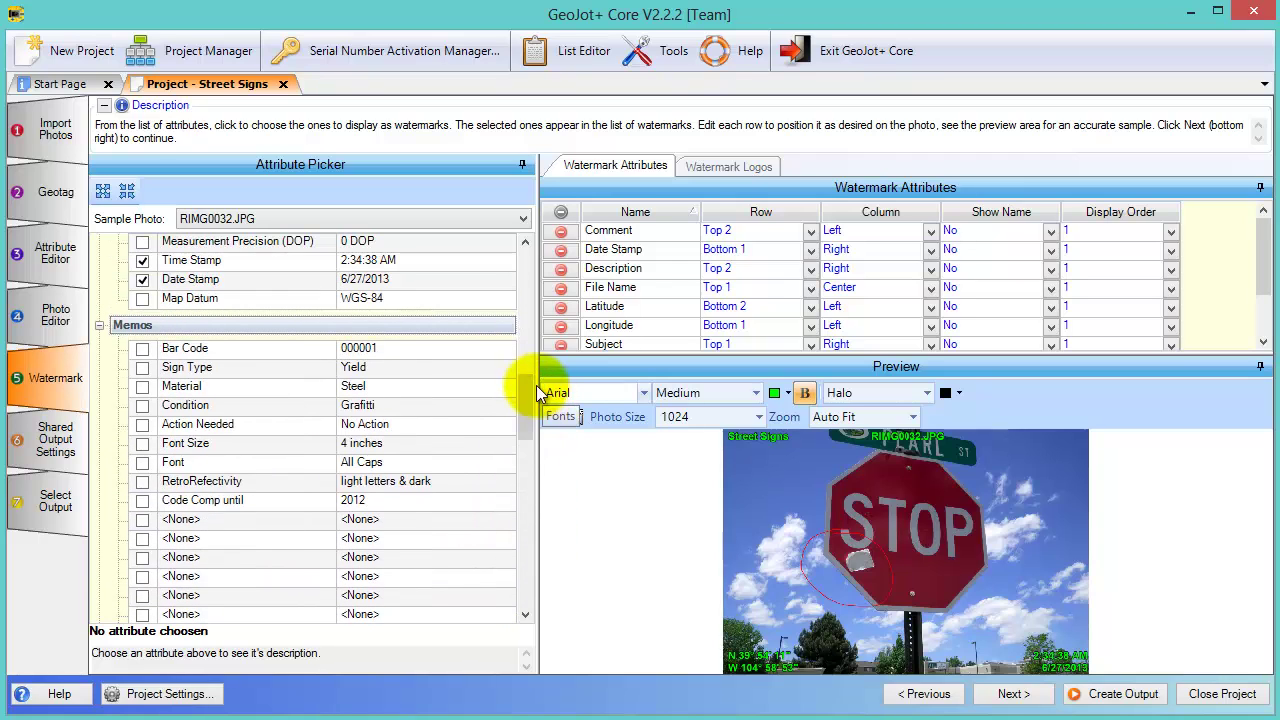
Step: Add Sign Type as a watermark at row Top 1 in the right column, then view the watermark logo list
left_click(142, 368)
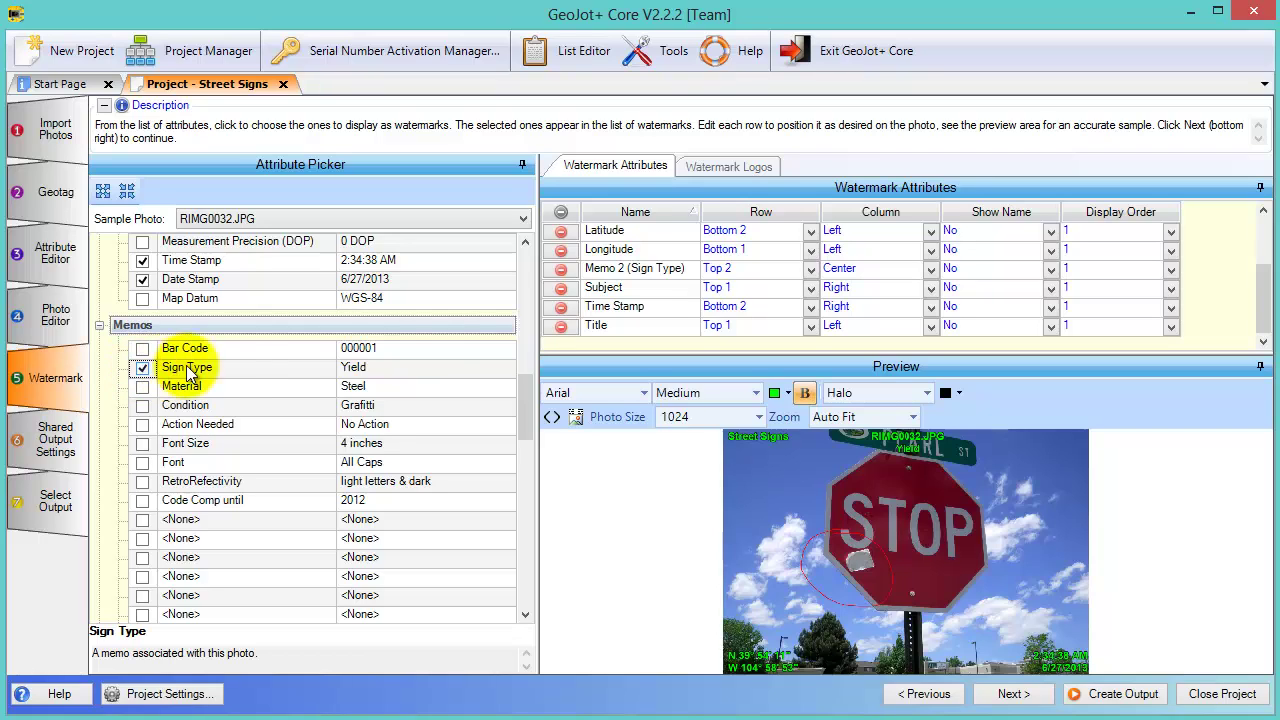
left_click(762, 267)
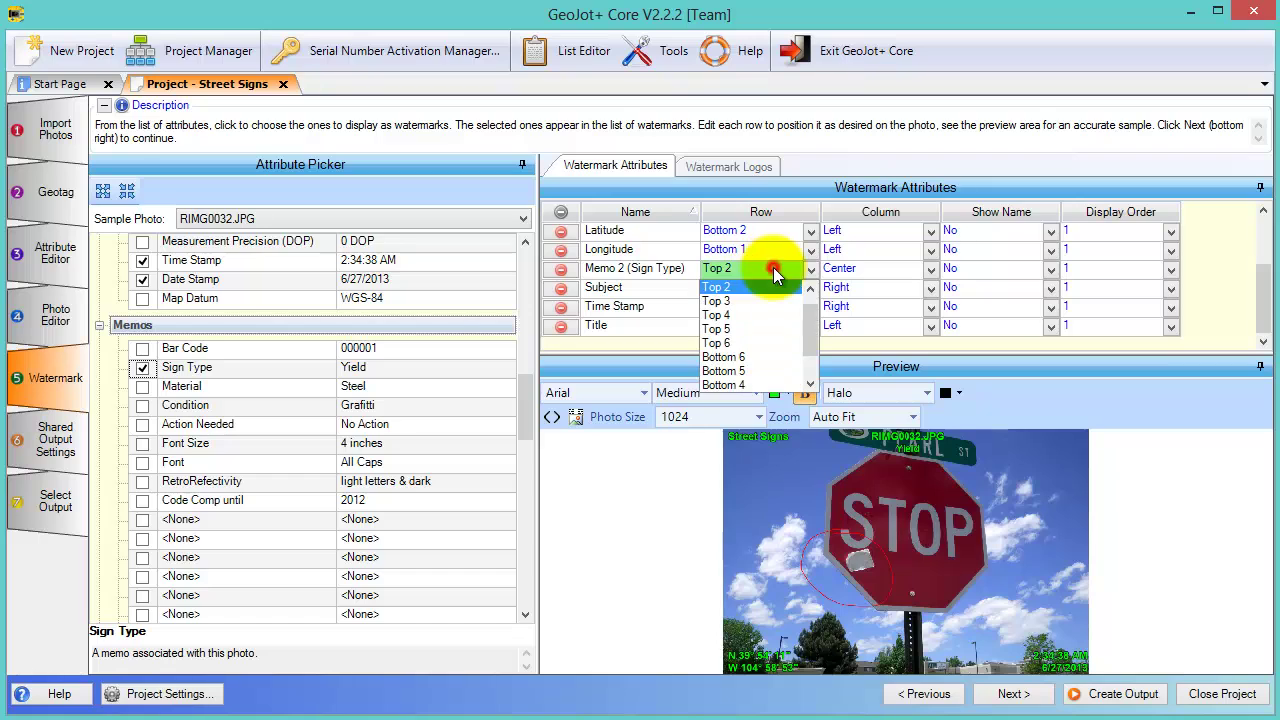
left_click(845, 268)
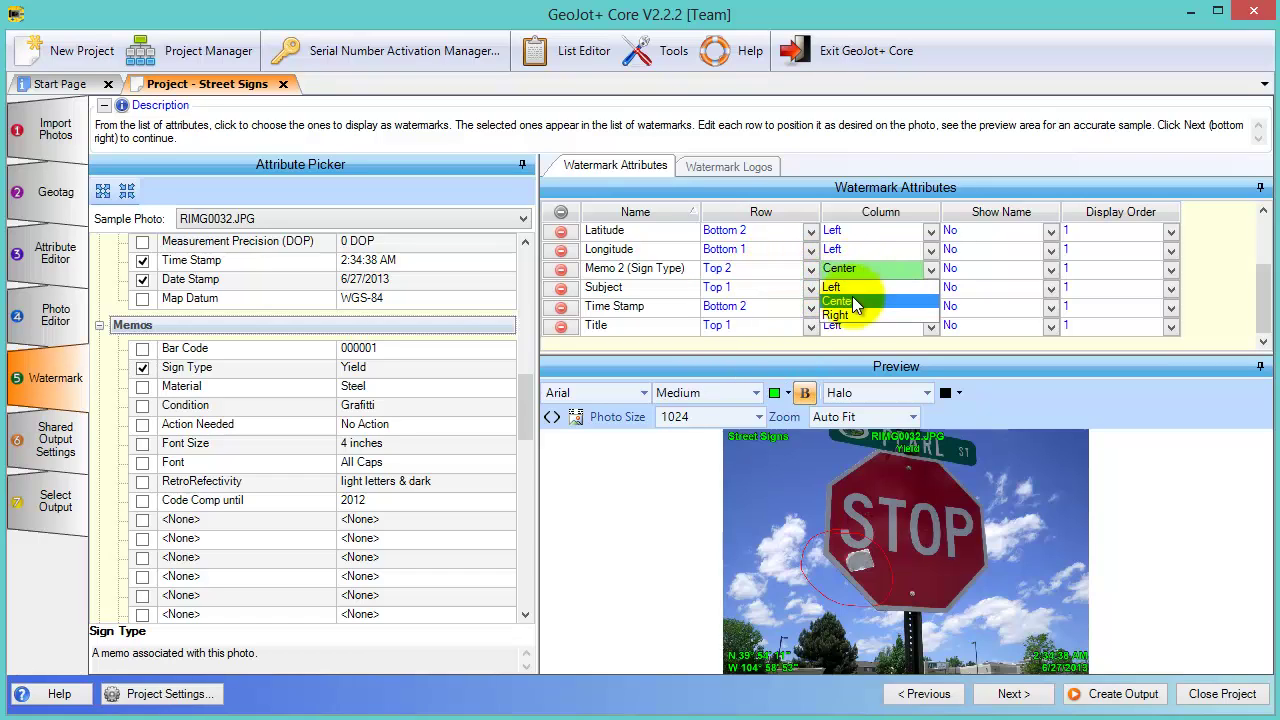
left_click(845, 313)
left_click(766, 270)
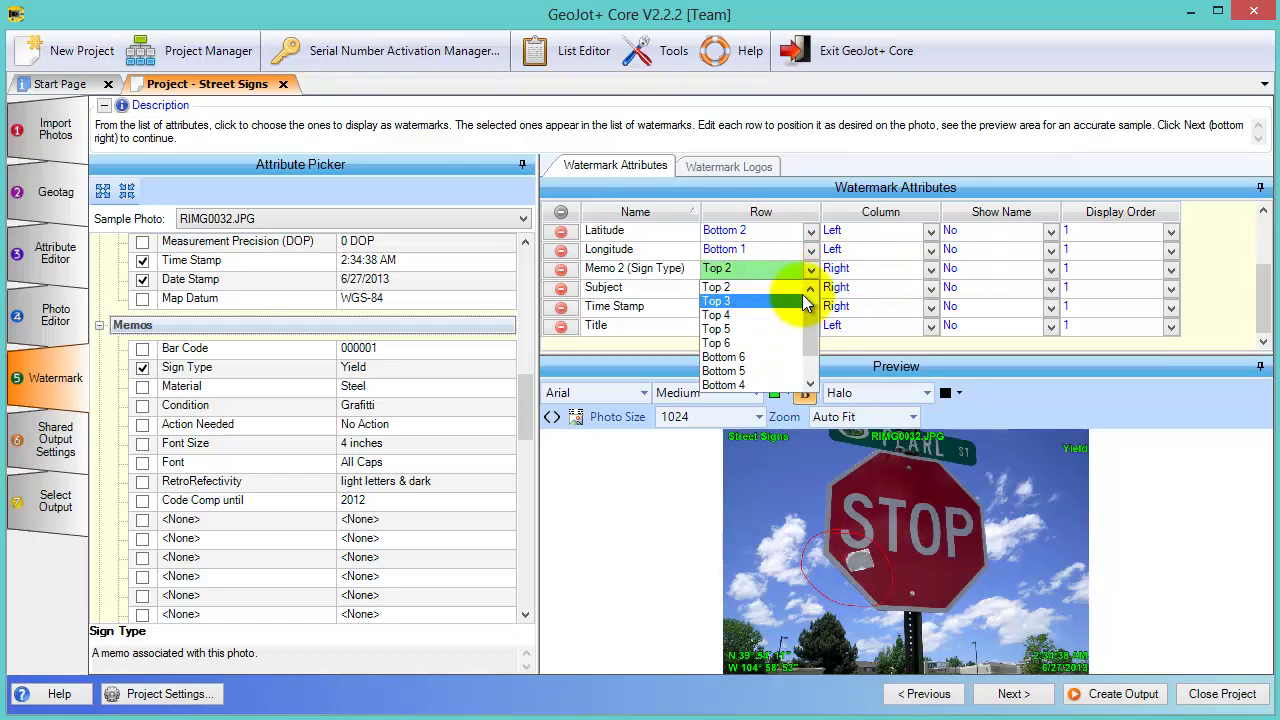
left_click(777, 288)
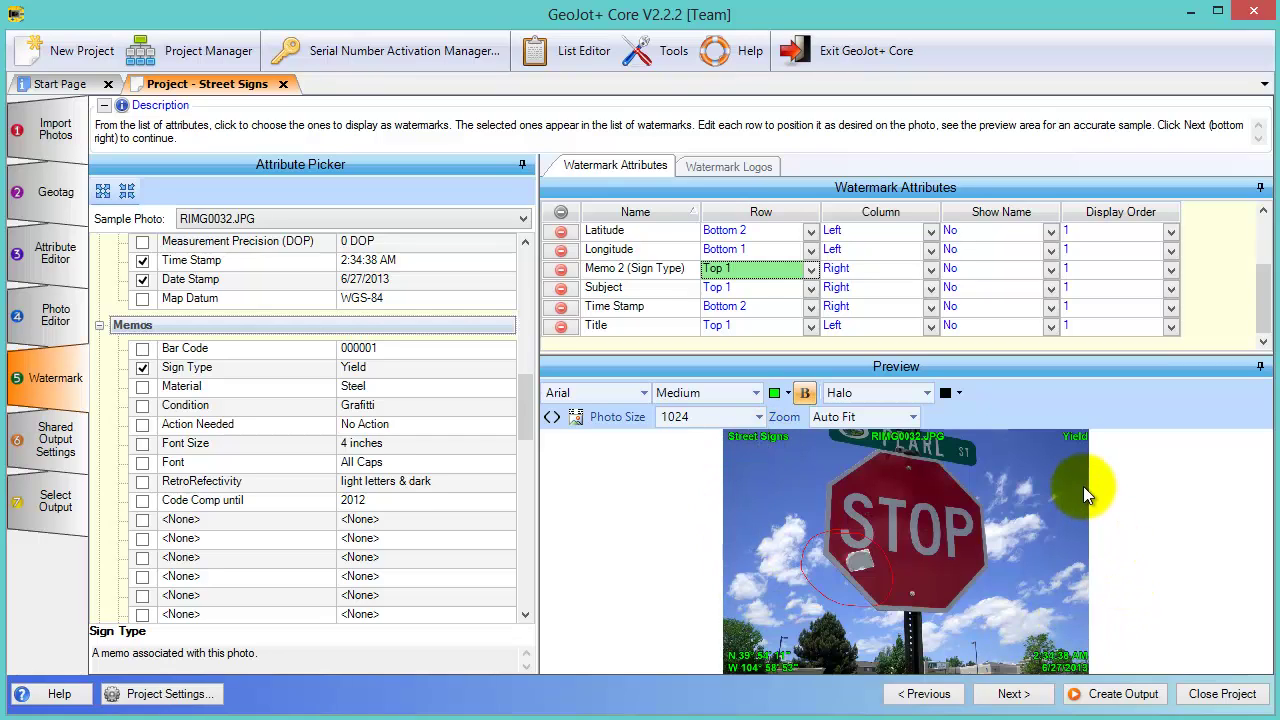
left_click(708, 168)
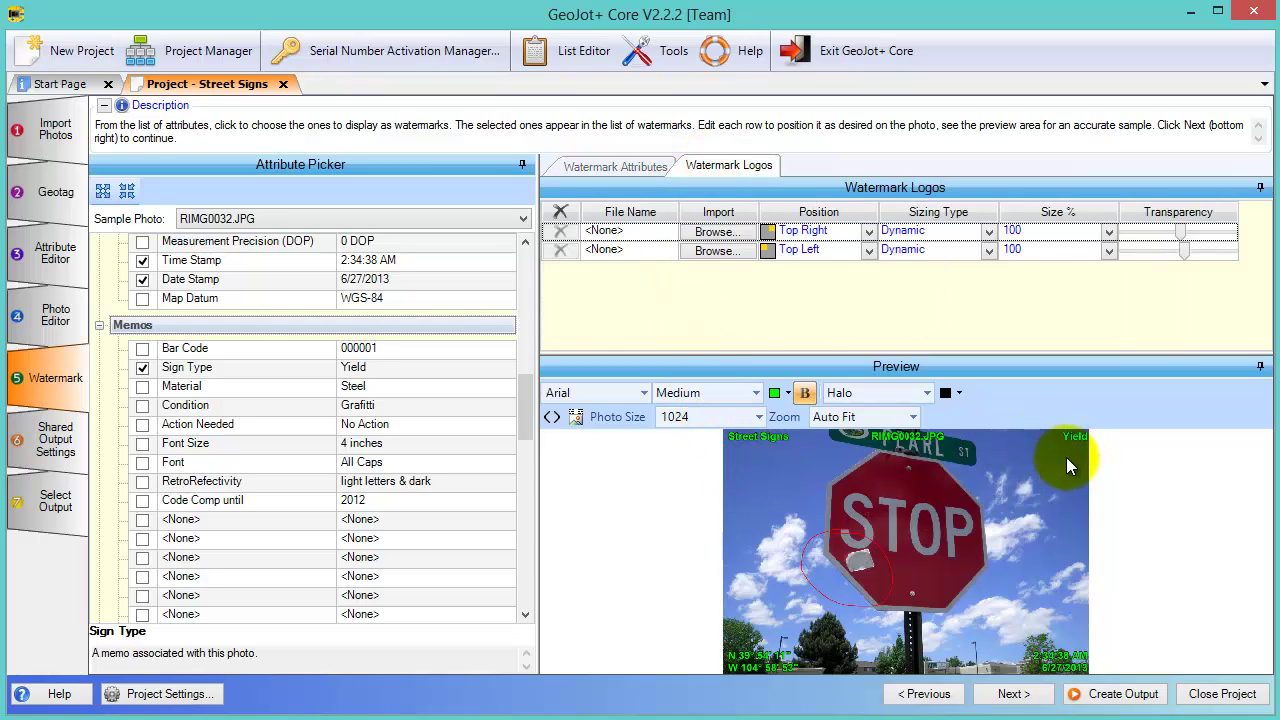
Step: In Shared Output Settings, review the Photo Information, Title Page and Static Maps settings
left_click(62, 450)
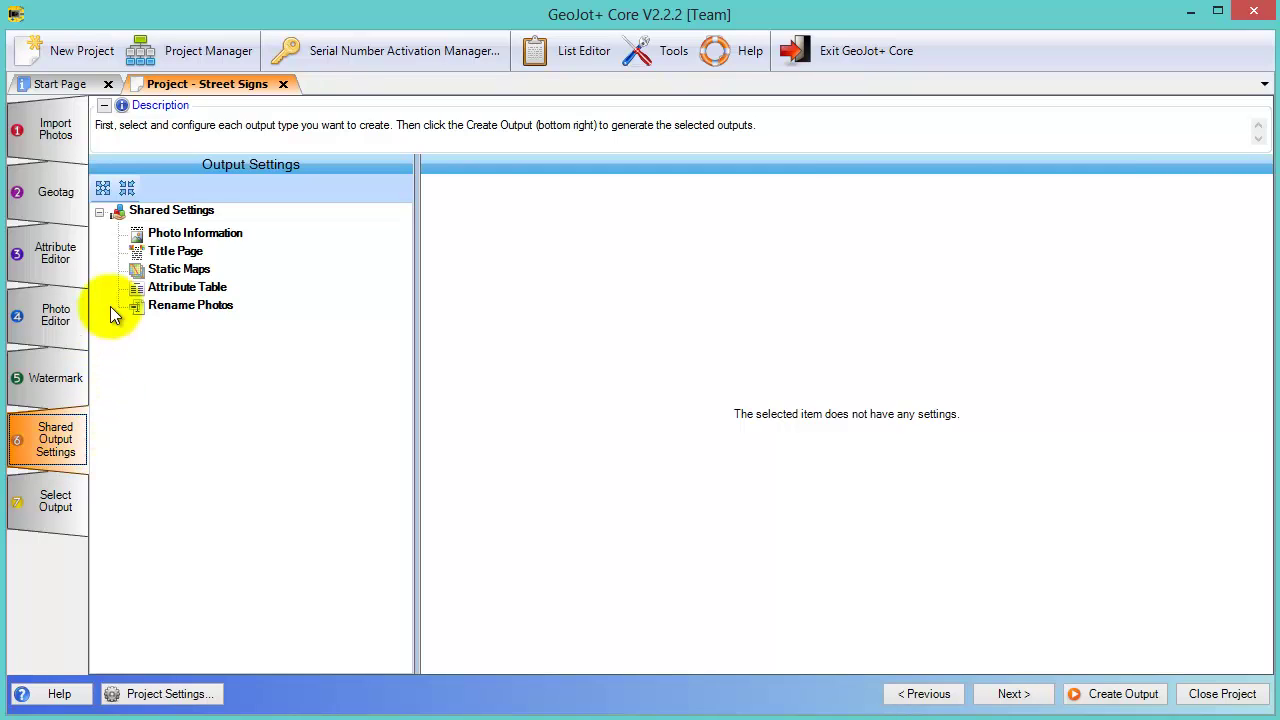
left_click(197, 233)
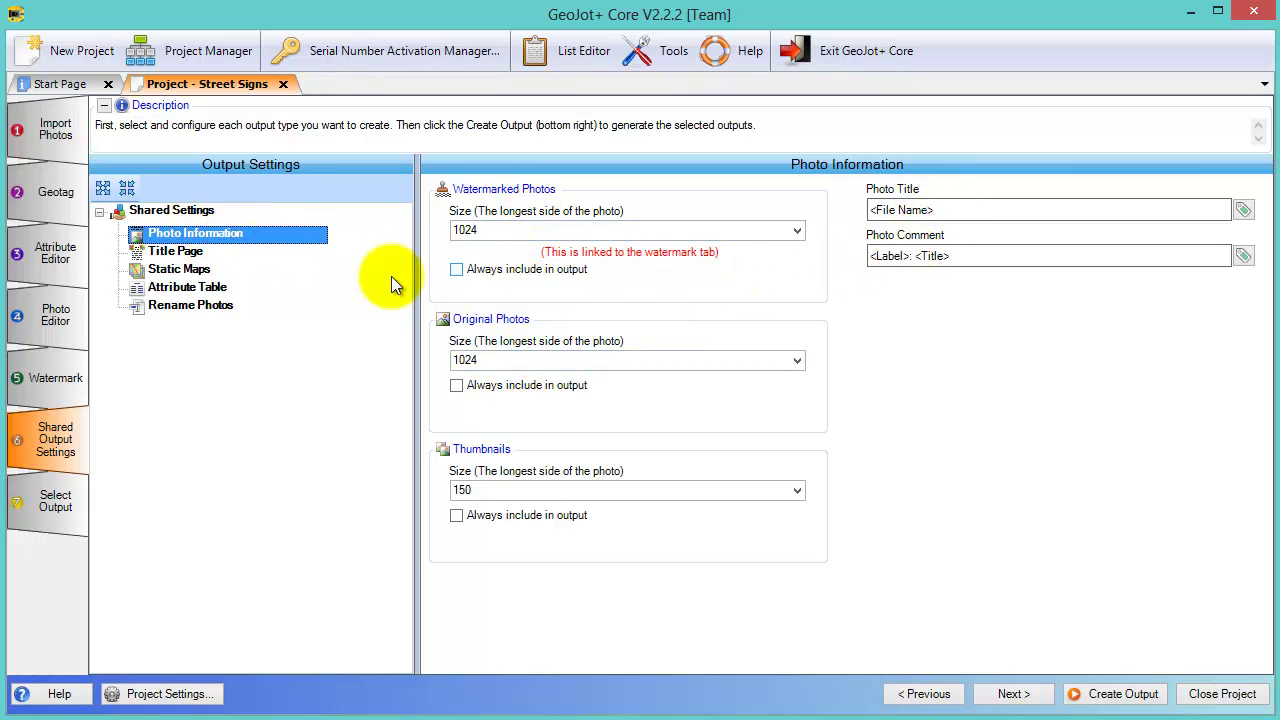
left_click(172, 253)
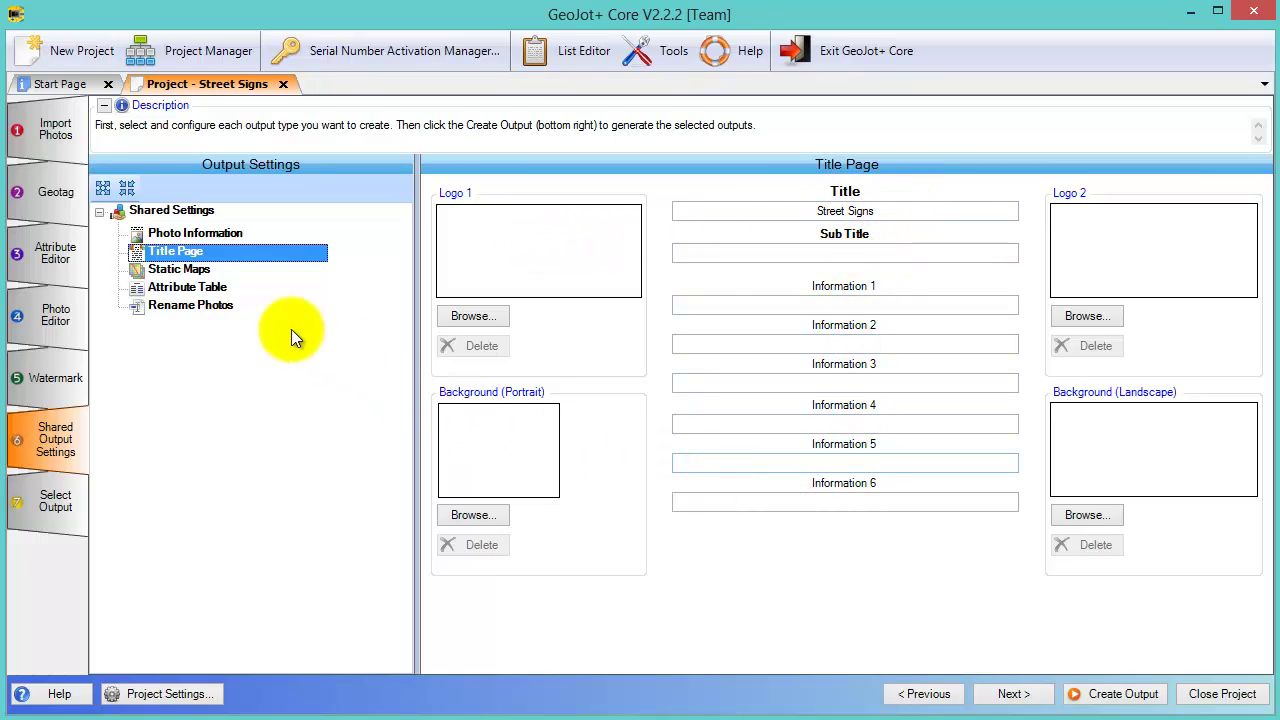
left_click(182, 271)
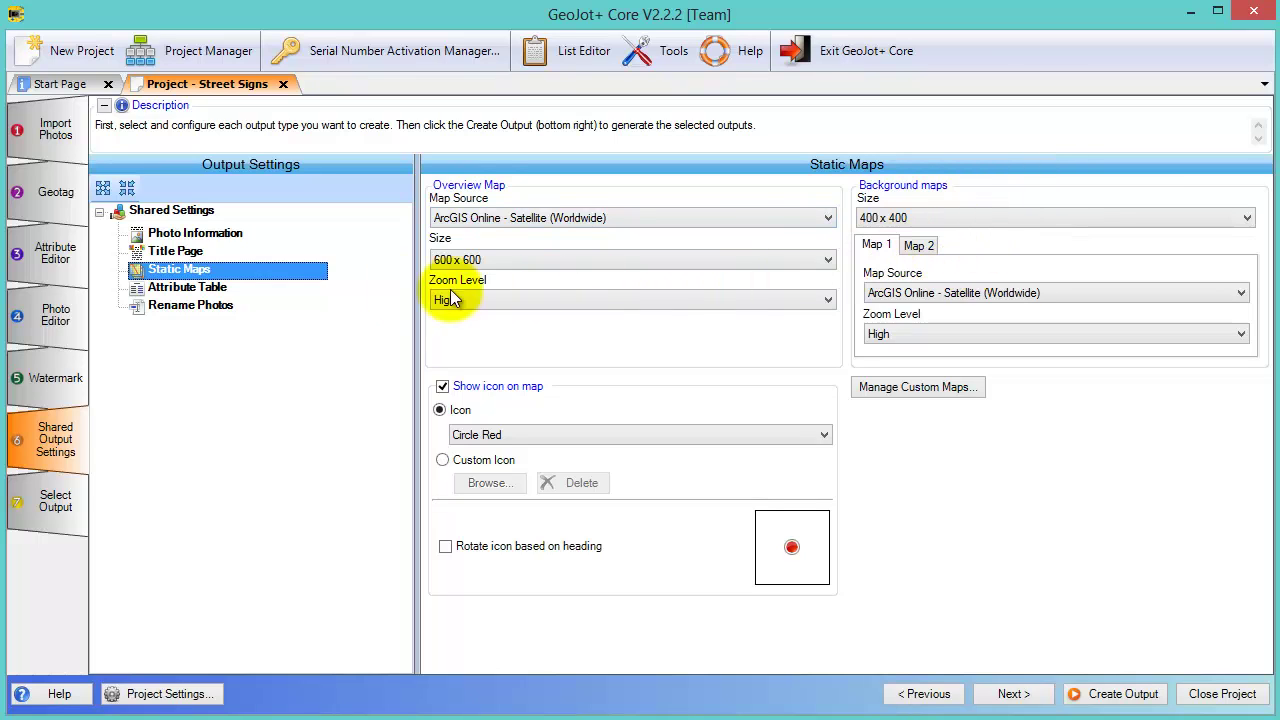
Step: Scroll the Attribute Table's picker down to Memos, then view the Rename Photos settings
left_click(188, 289)
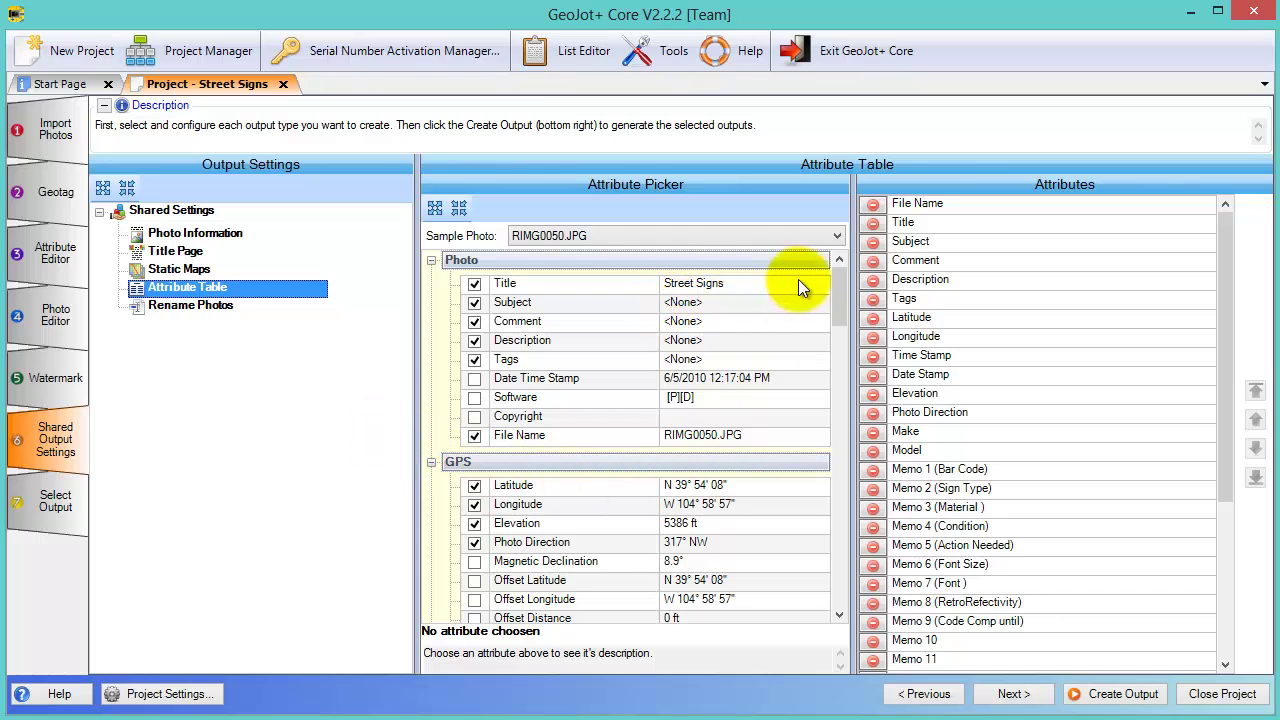
left_click_drag(838, 288, 820, 425)
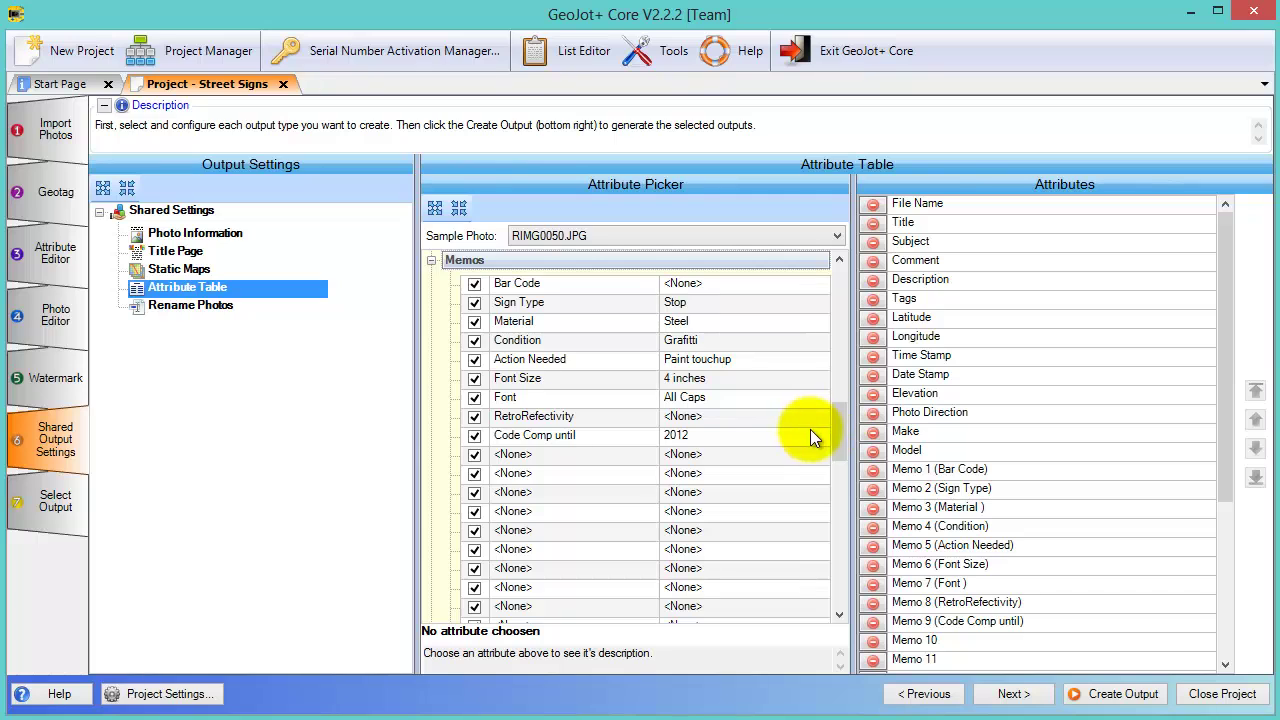
left_click(182, 308)
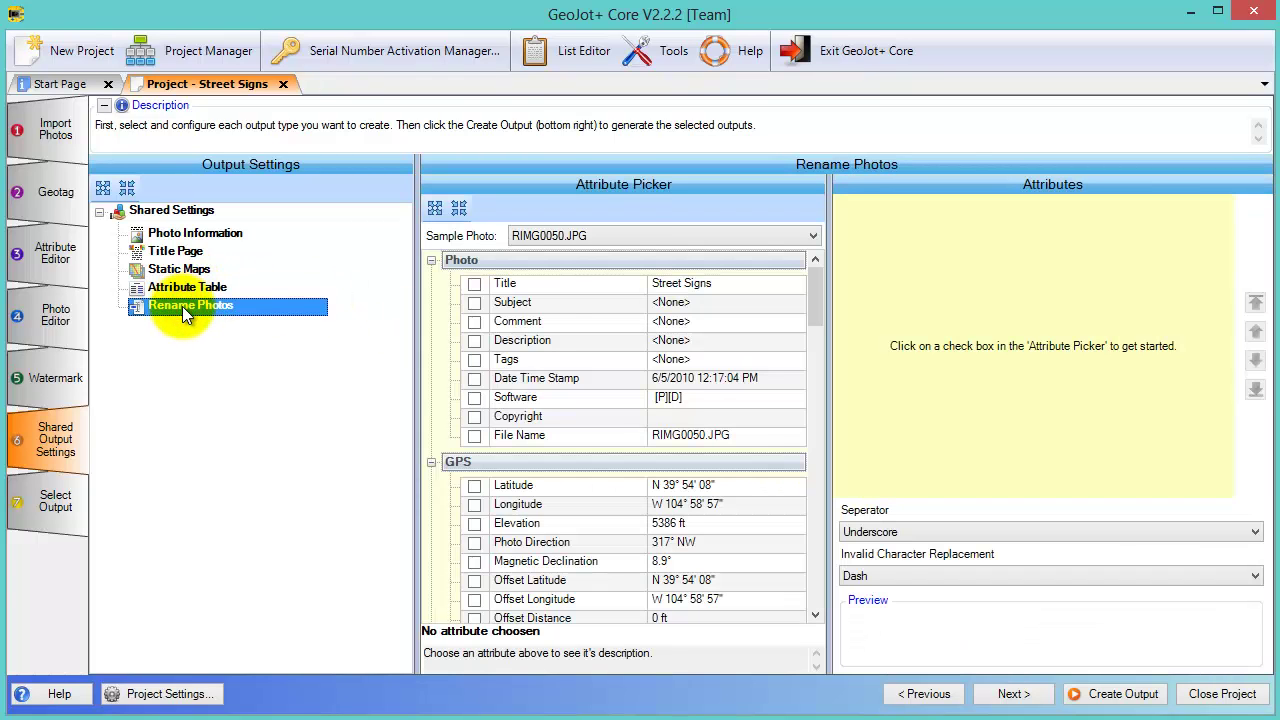
Step: Collapse the Photo and GPS groups and build photo names from the Sign Type and Condition memos
left_click(430, 261)
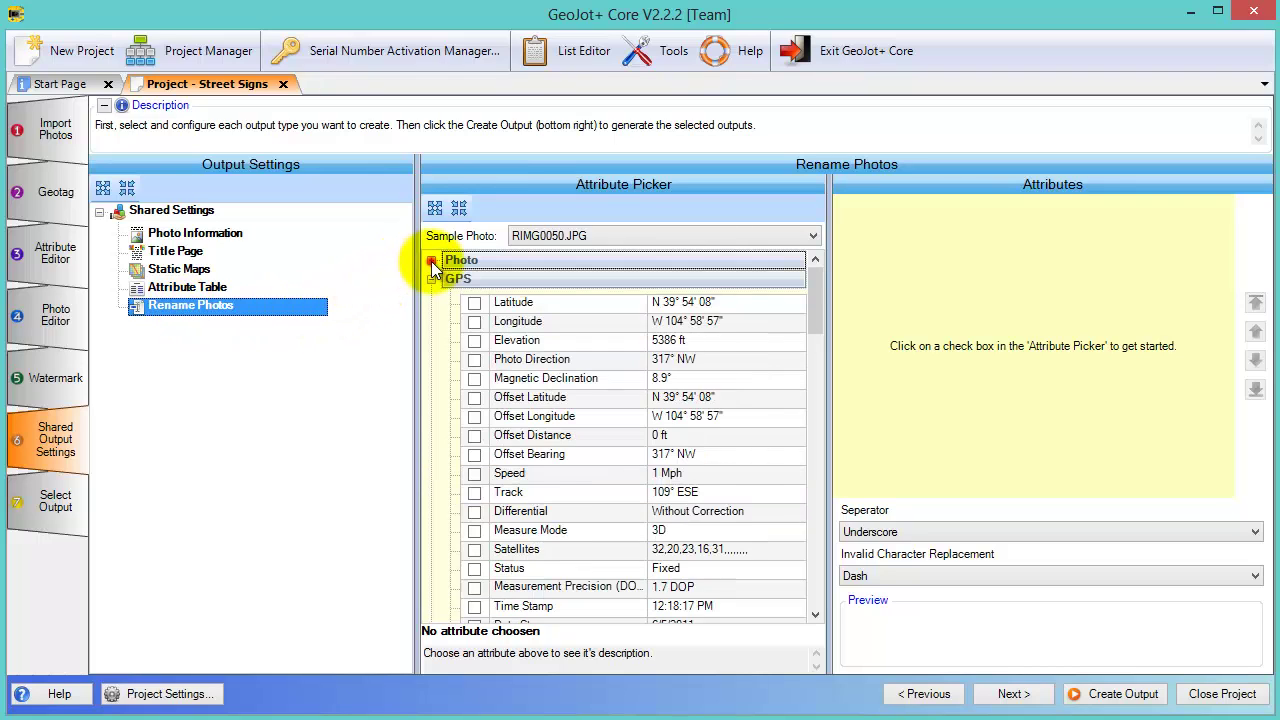
left_click(430, 280)
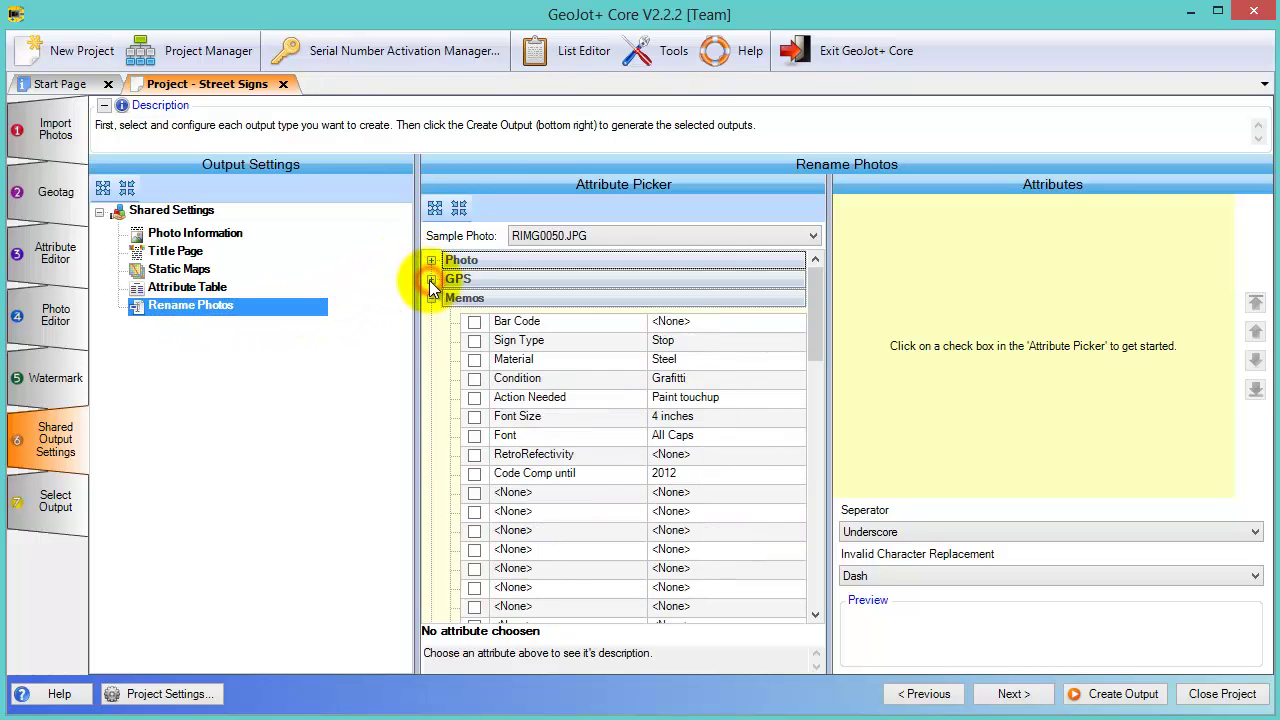
left_click(473, 341)
left_click(474, 378)
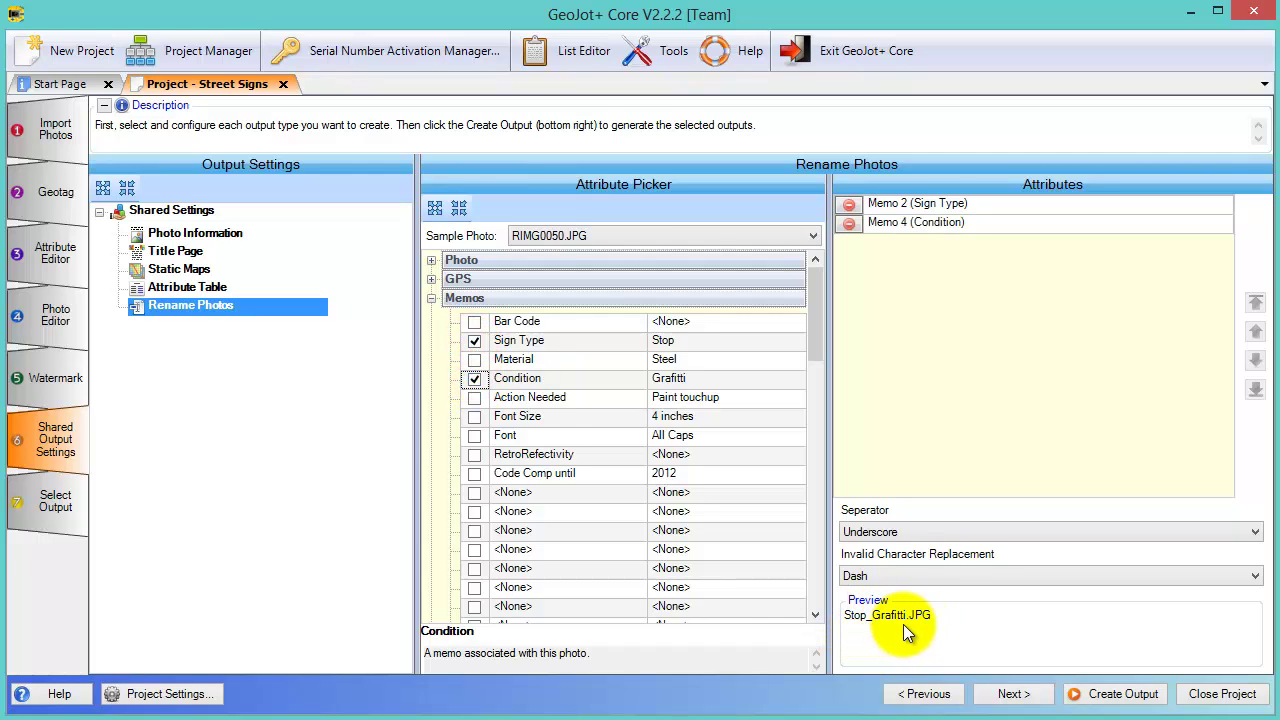
left_click(55, 505)
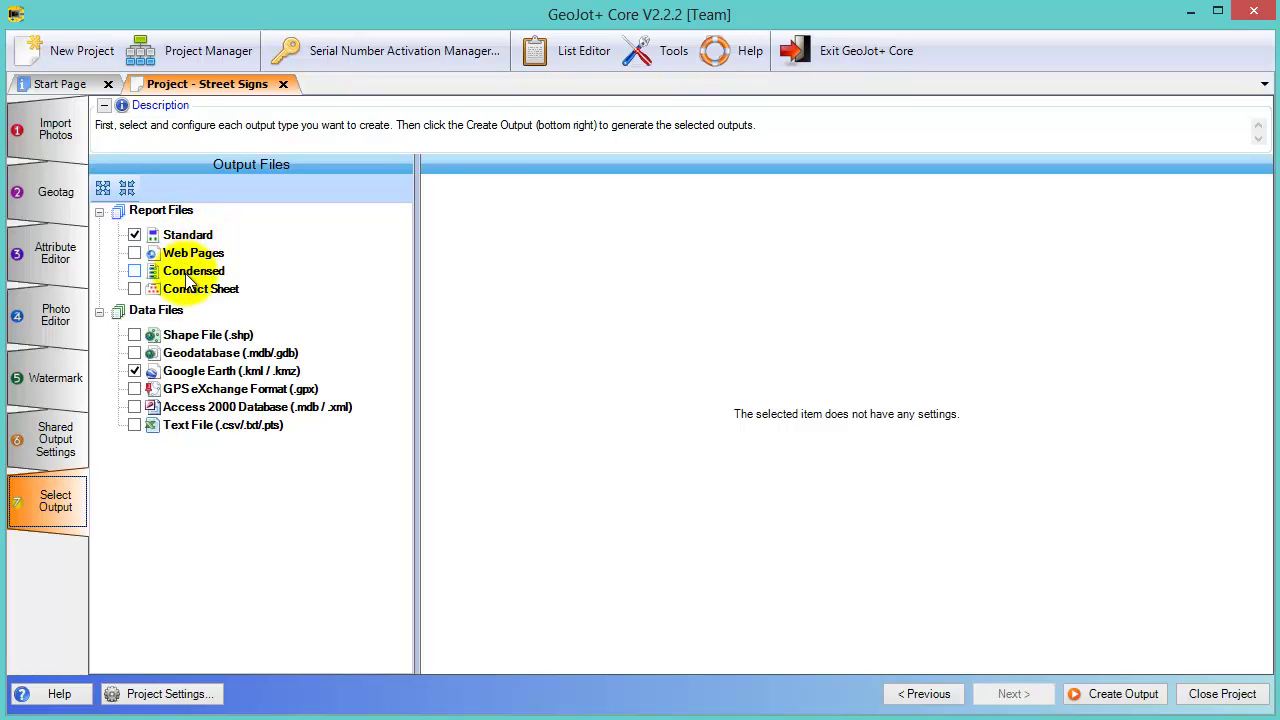
Step: Review the Condensed, Contact Sheet and Geodatabase output options without selecting them
left_click(186, 272)
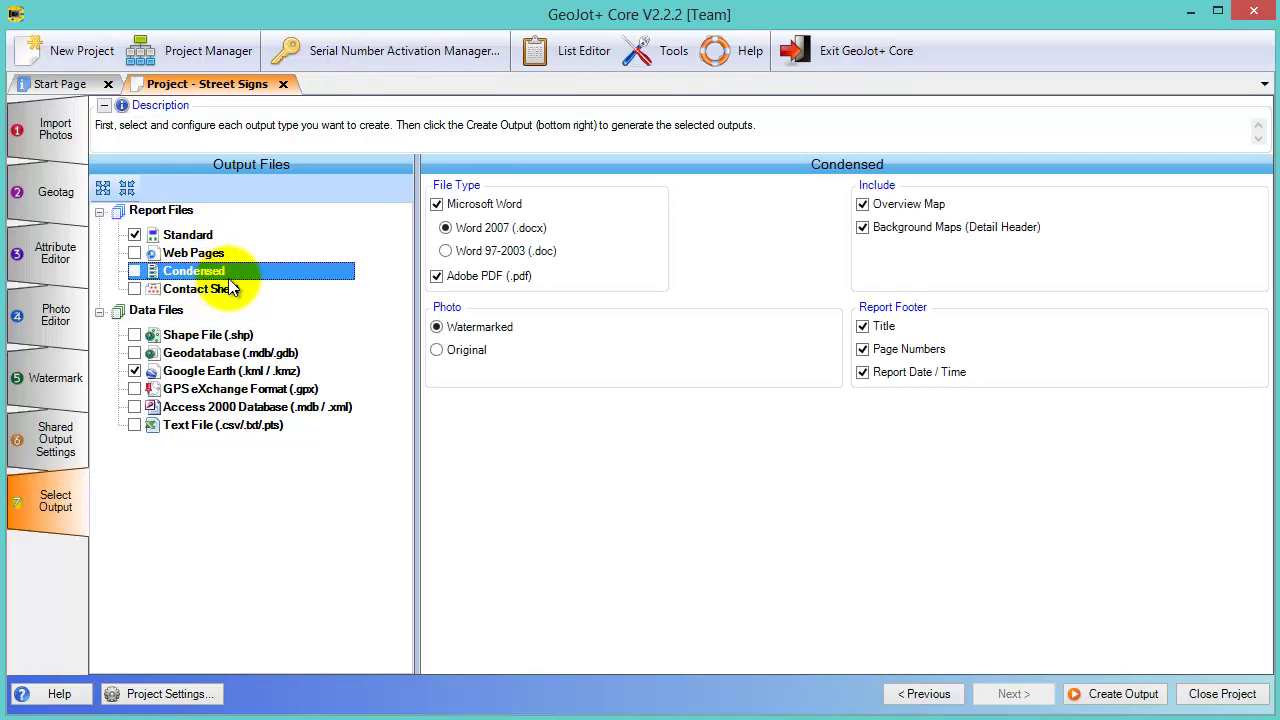
left_click(230, 290)
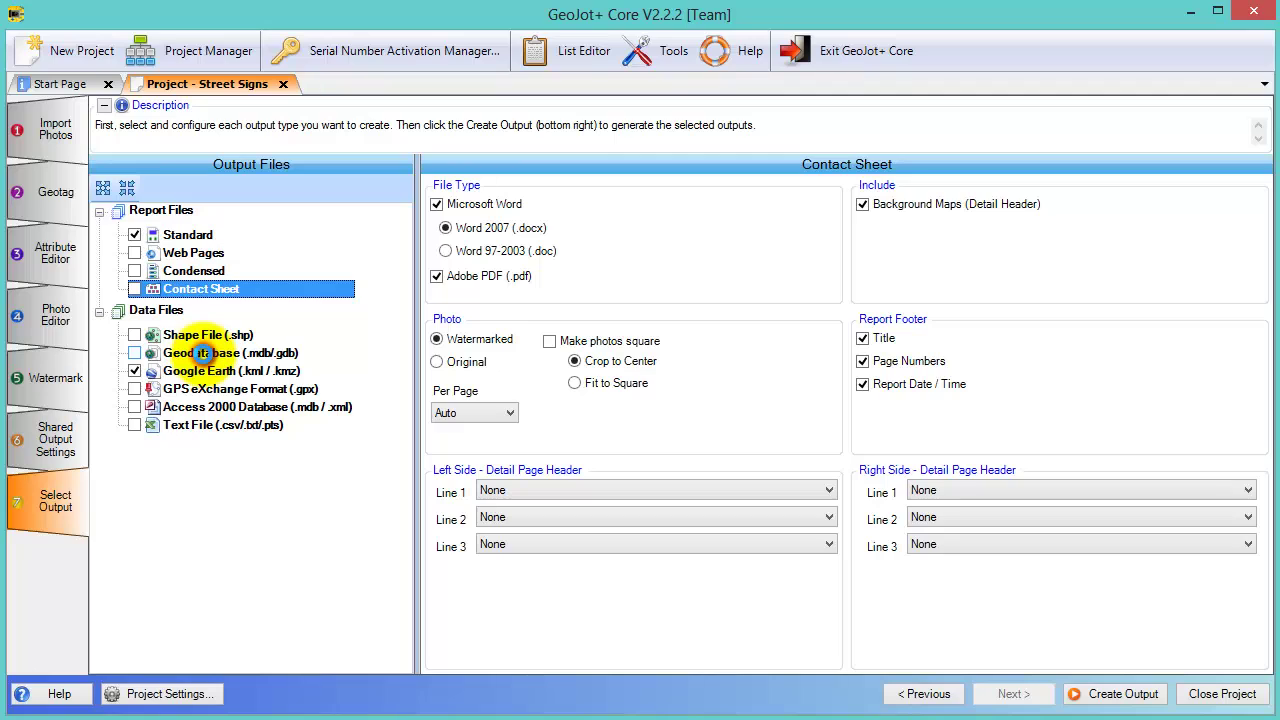
left_click(203, 355)
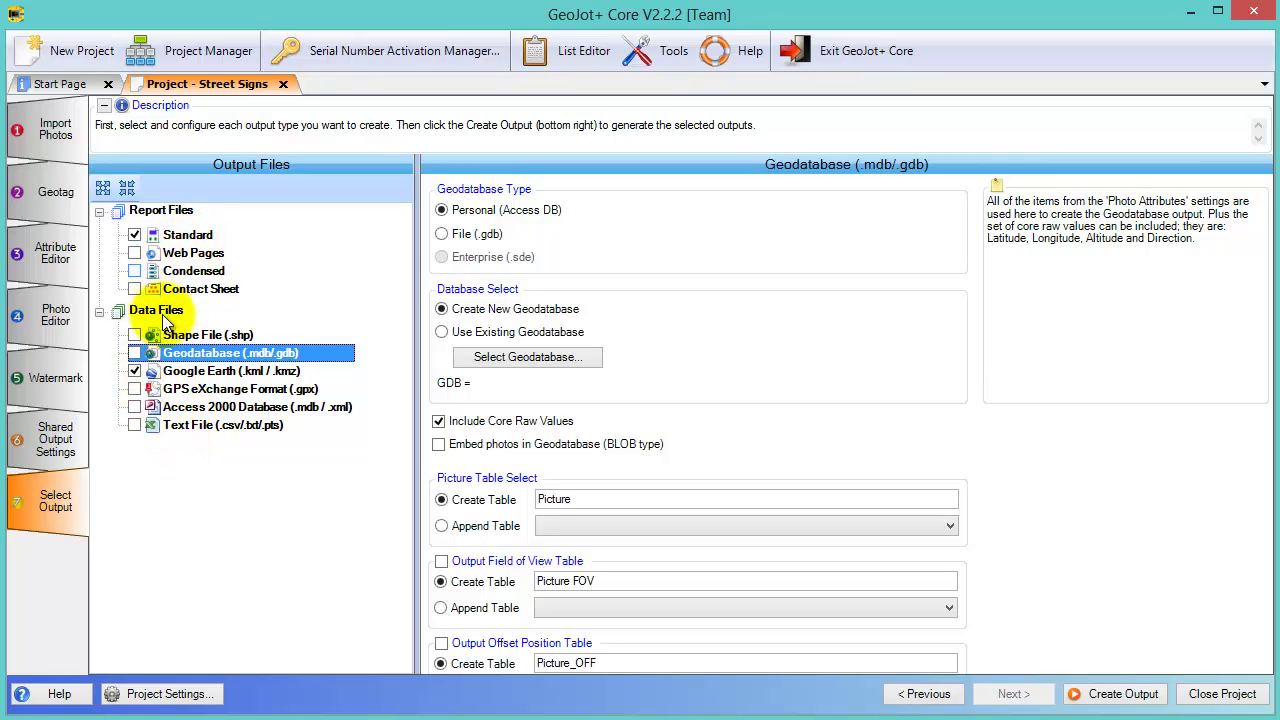
Step: Create the Standard report and Google Earth outputs, then close the completed Progress window
left_click(1115, 700)
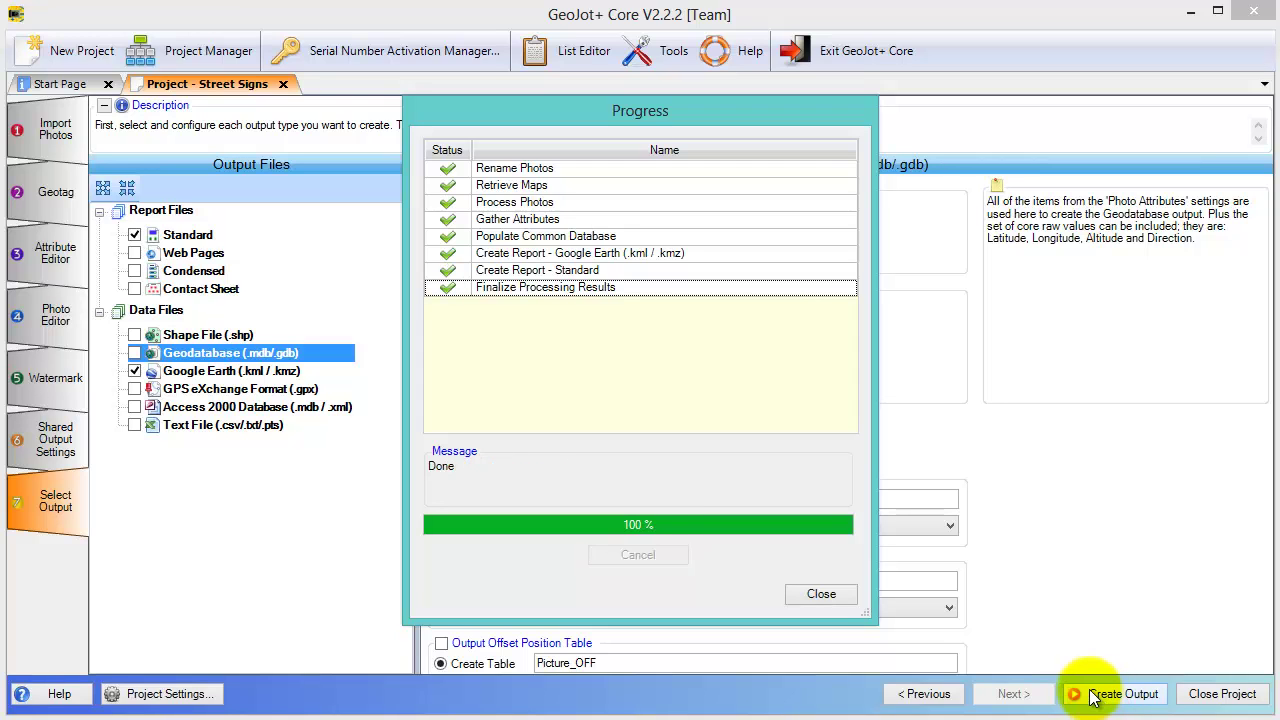
left_click(826, 597)
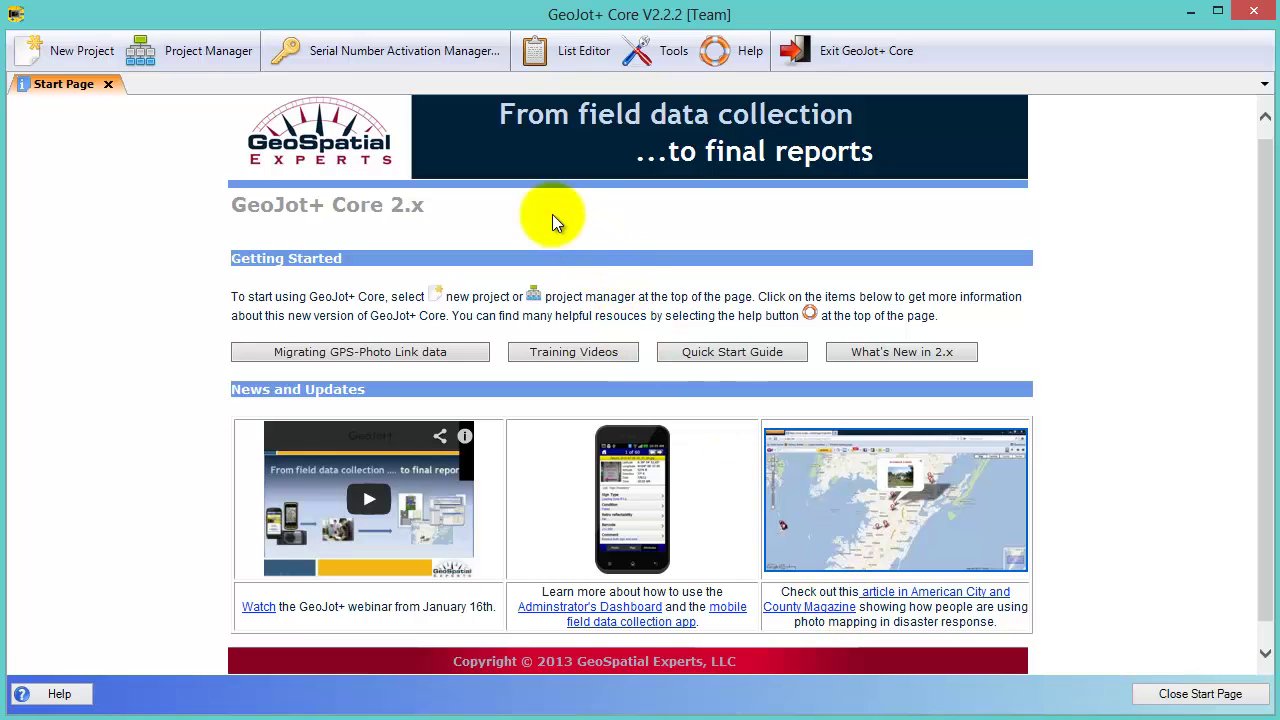
Step: Open the Street Signs Standard PDF report from Project Manager, view page two, then close it
left_click(193, 60)
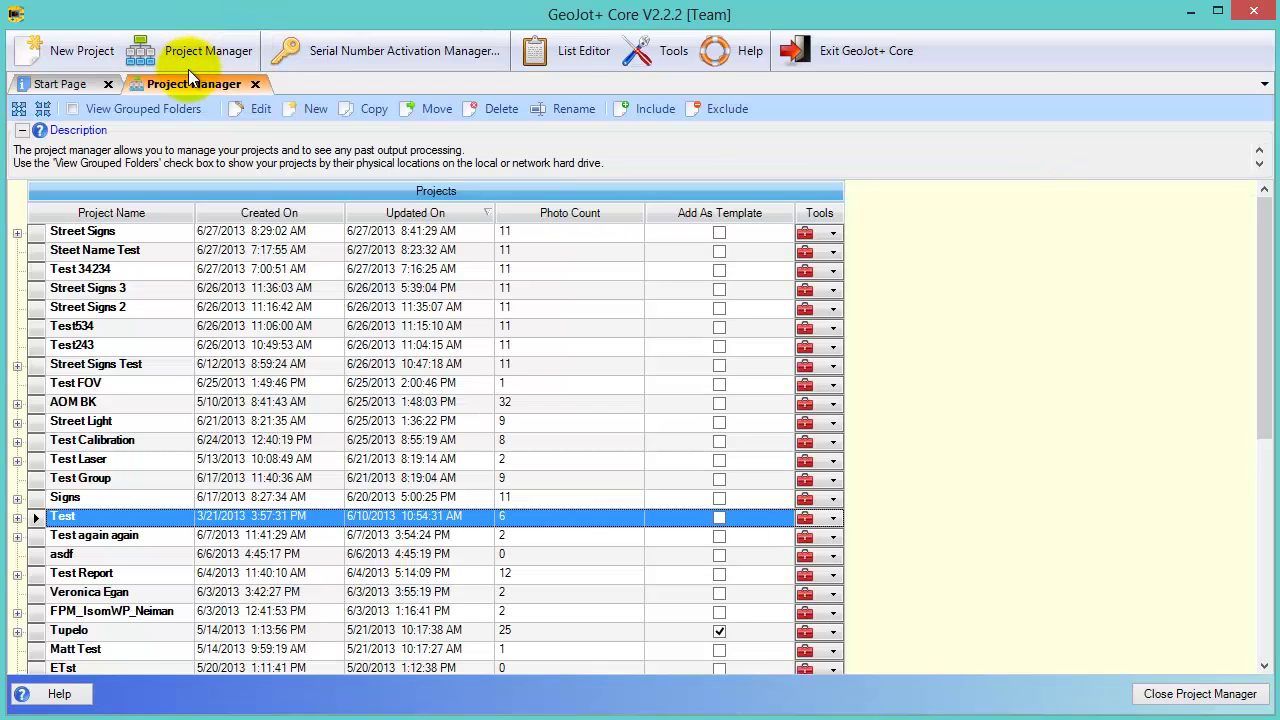
left_click(76, 236)
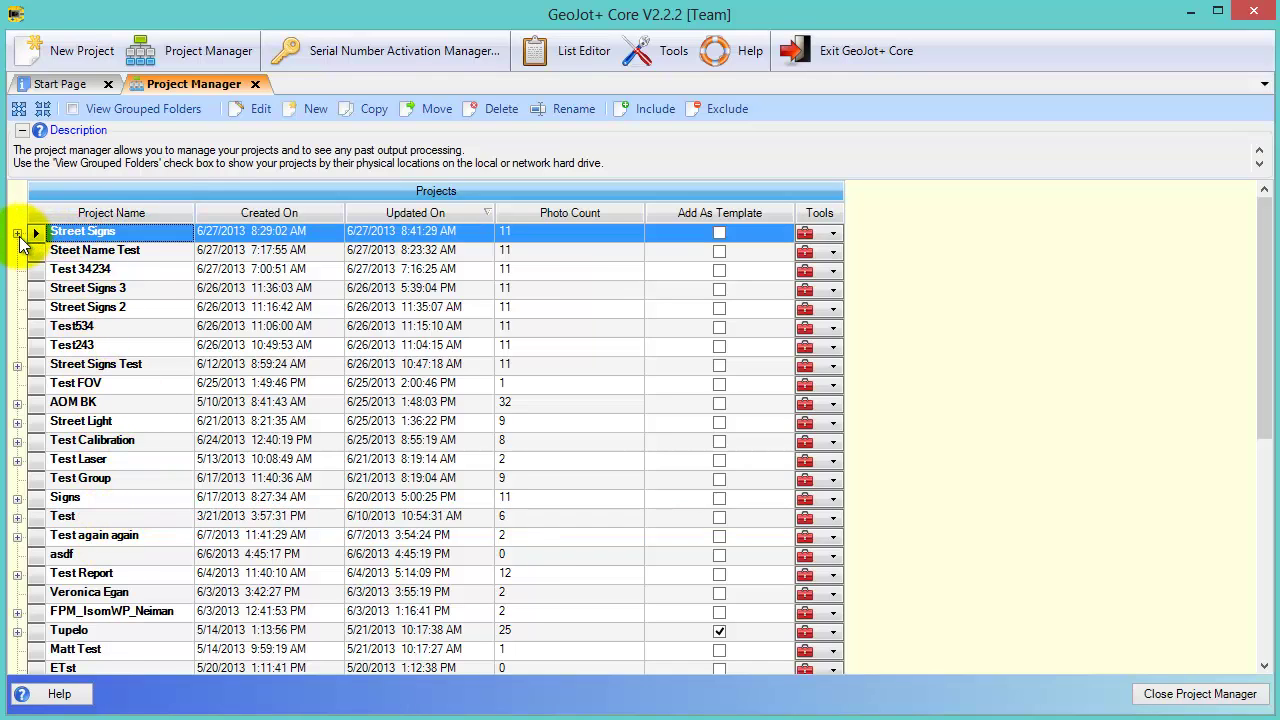
left_click(17, 233)
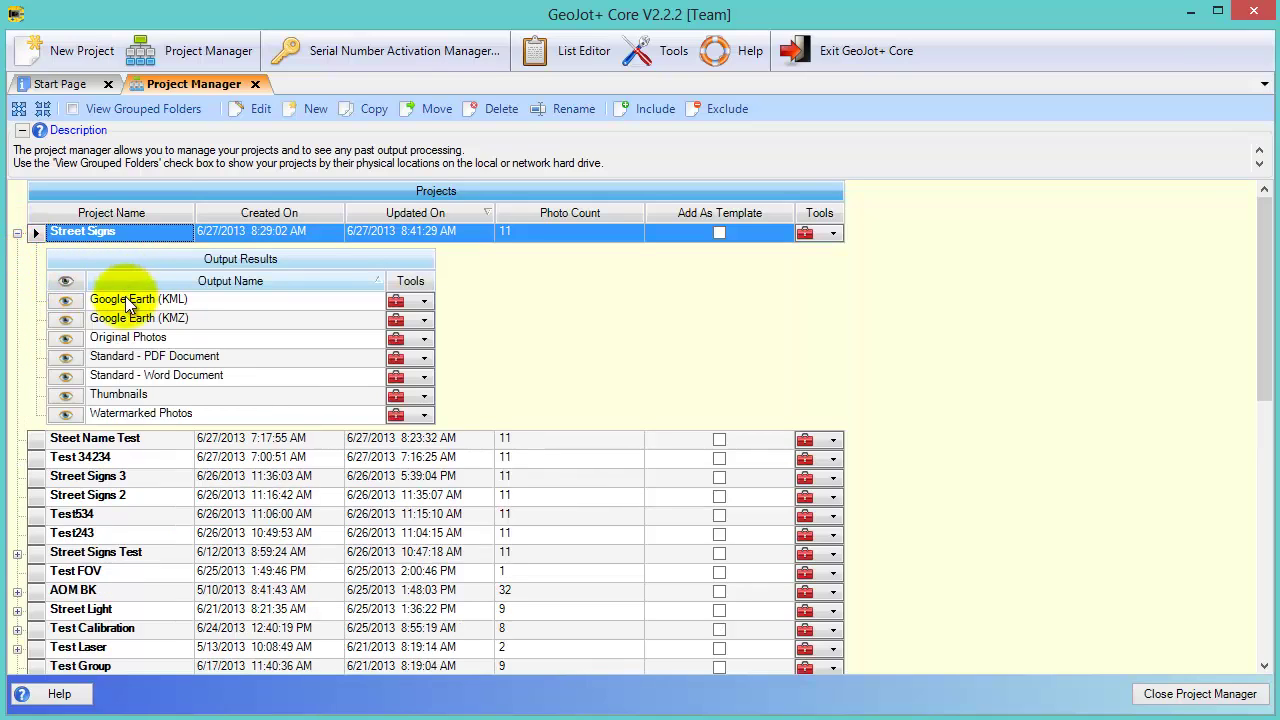
left_click(73, 357)
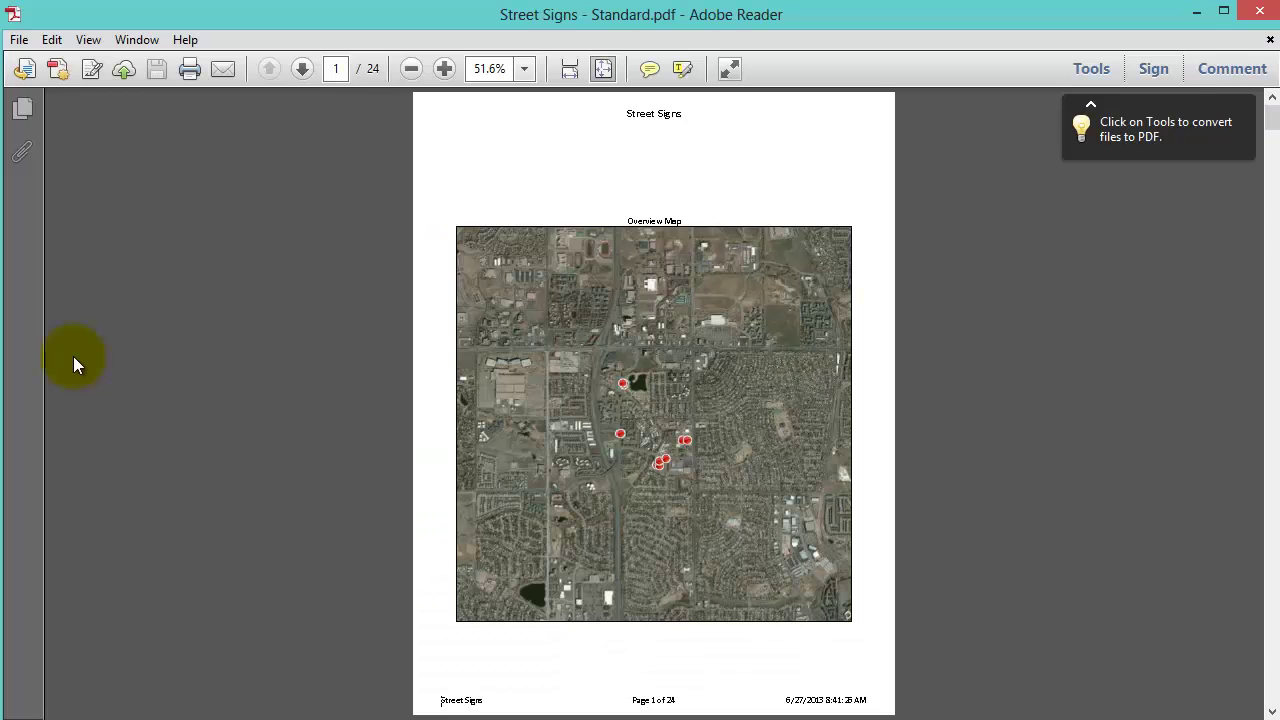
left_click(1273, 662)
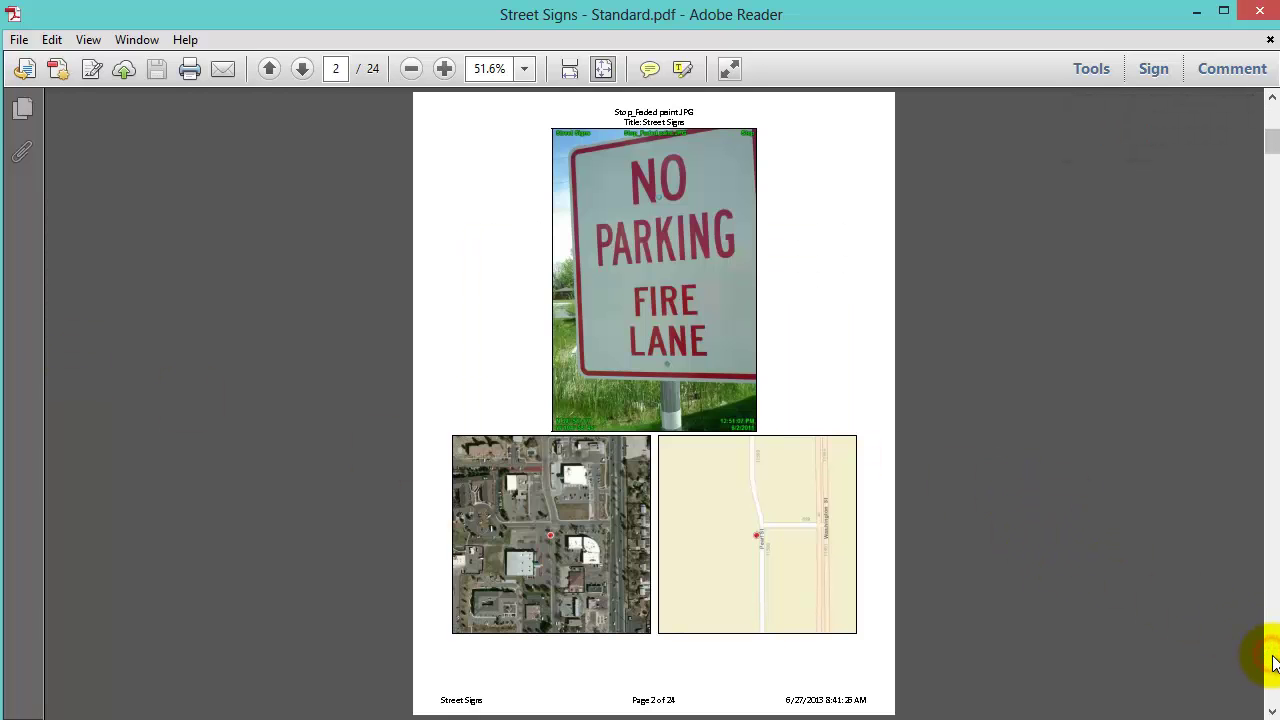
left_click(1259, 11)
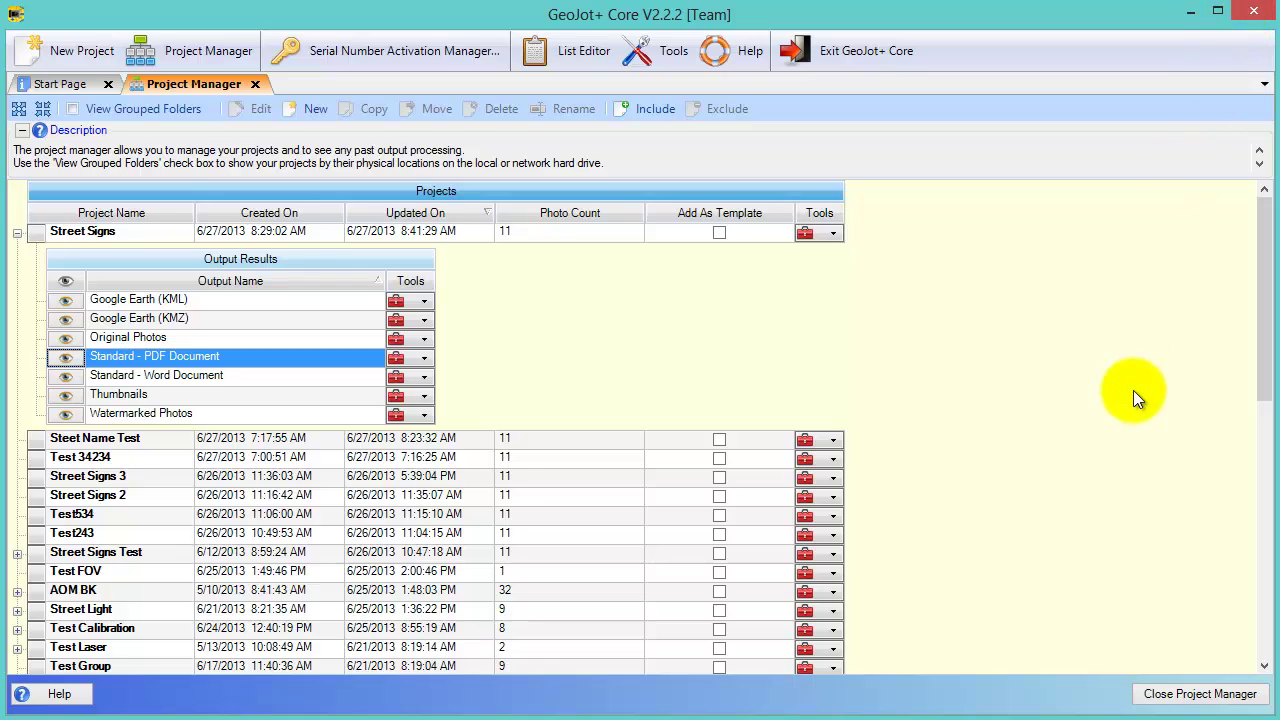